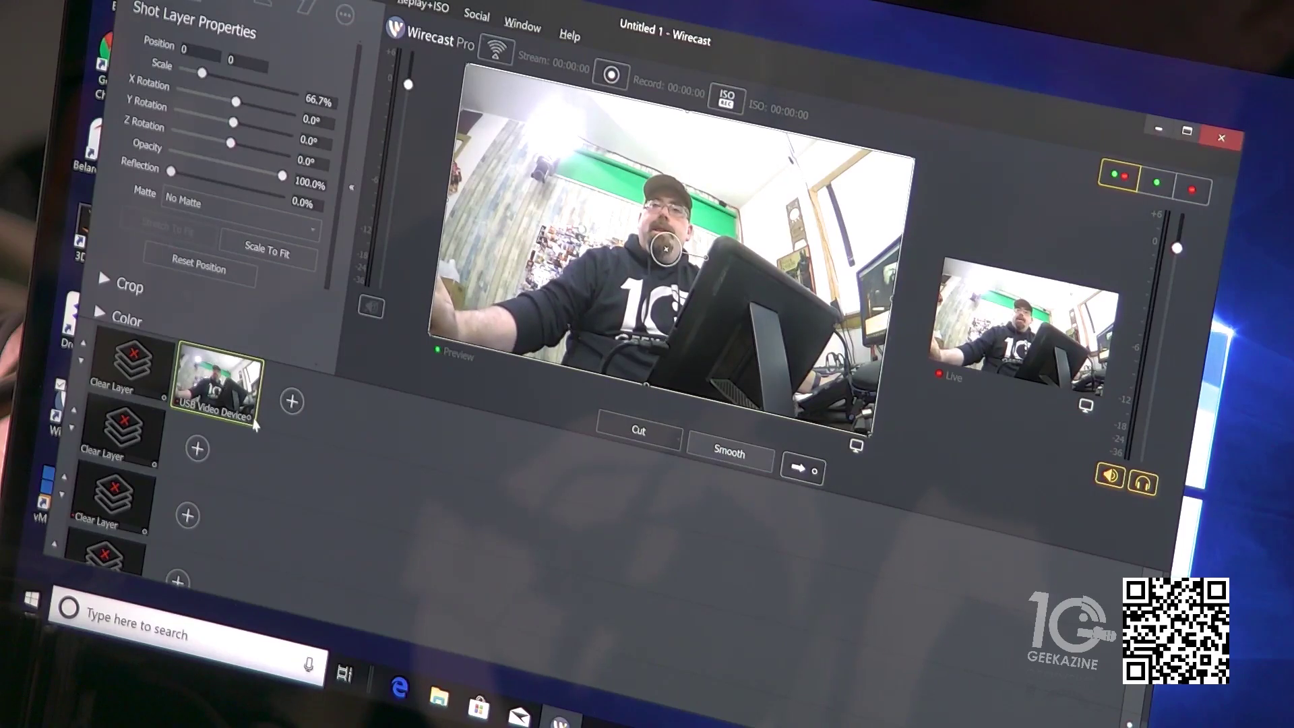
# Step: Back out of the file browser and pick Stock Media Library under Media Files as the new shot's source
pyautogui.click(292, 403)
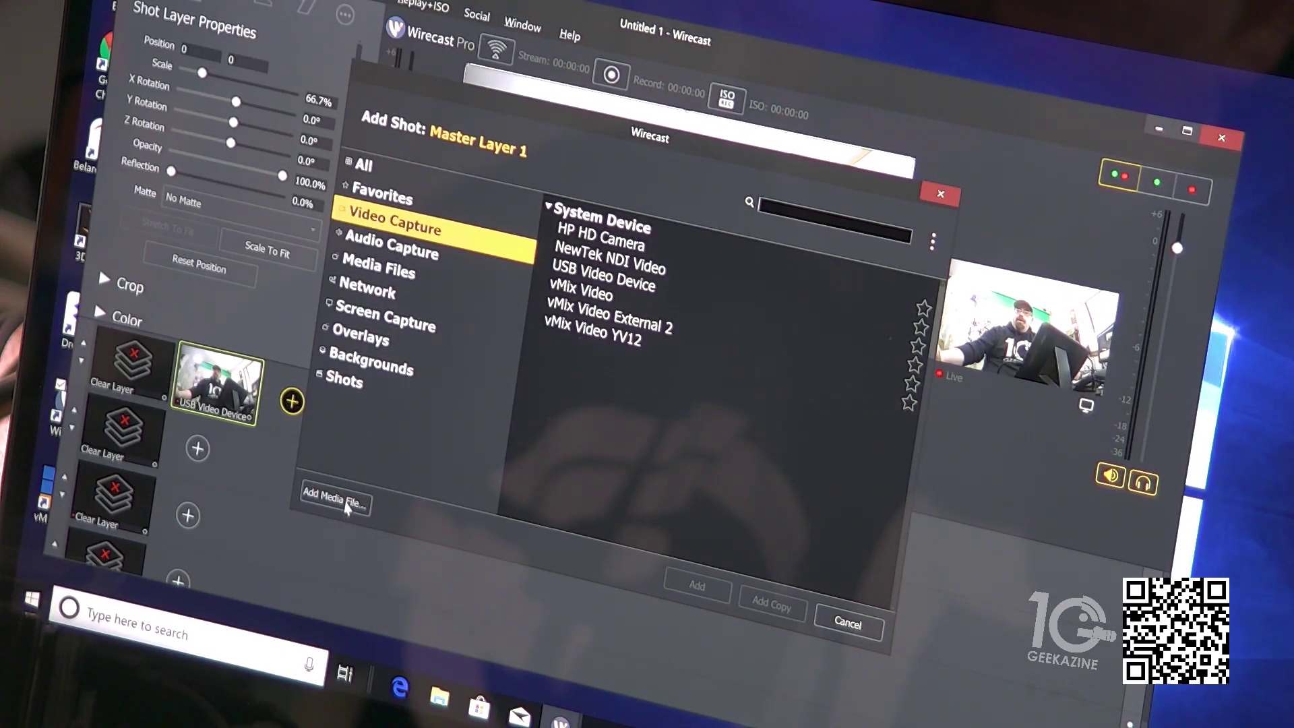
pyautogui.click(346, 506)
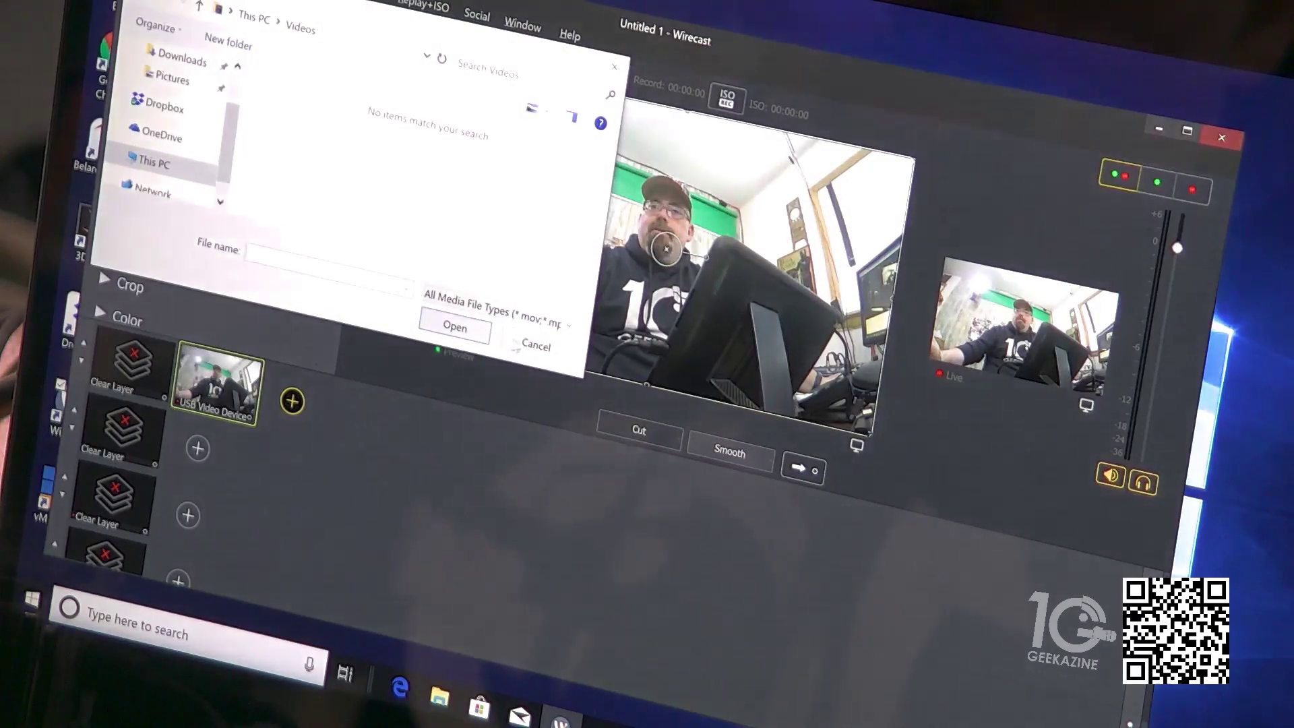
pyautogui.click(515, 345)
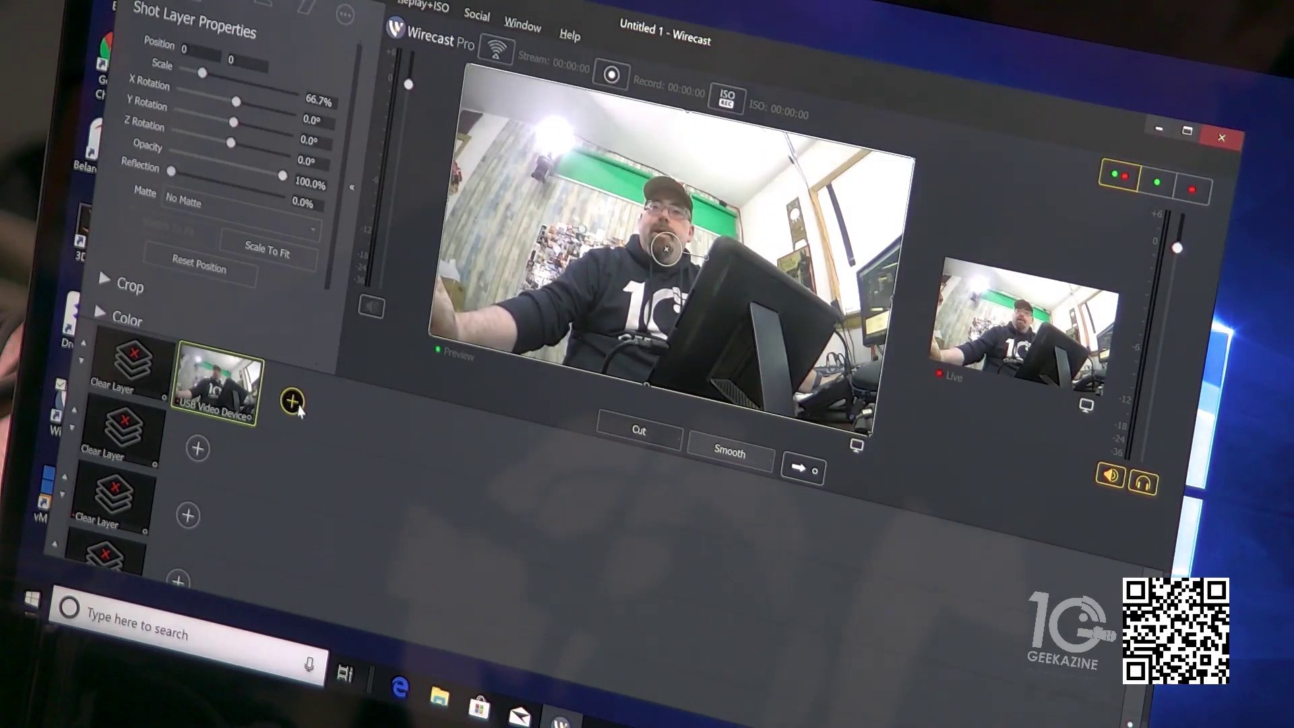
pyautogui.click(293, 403)
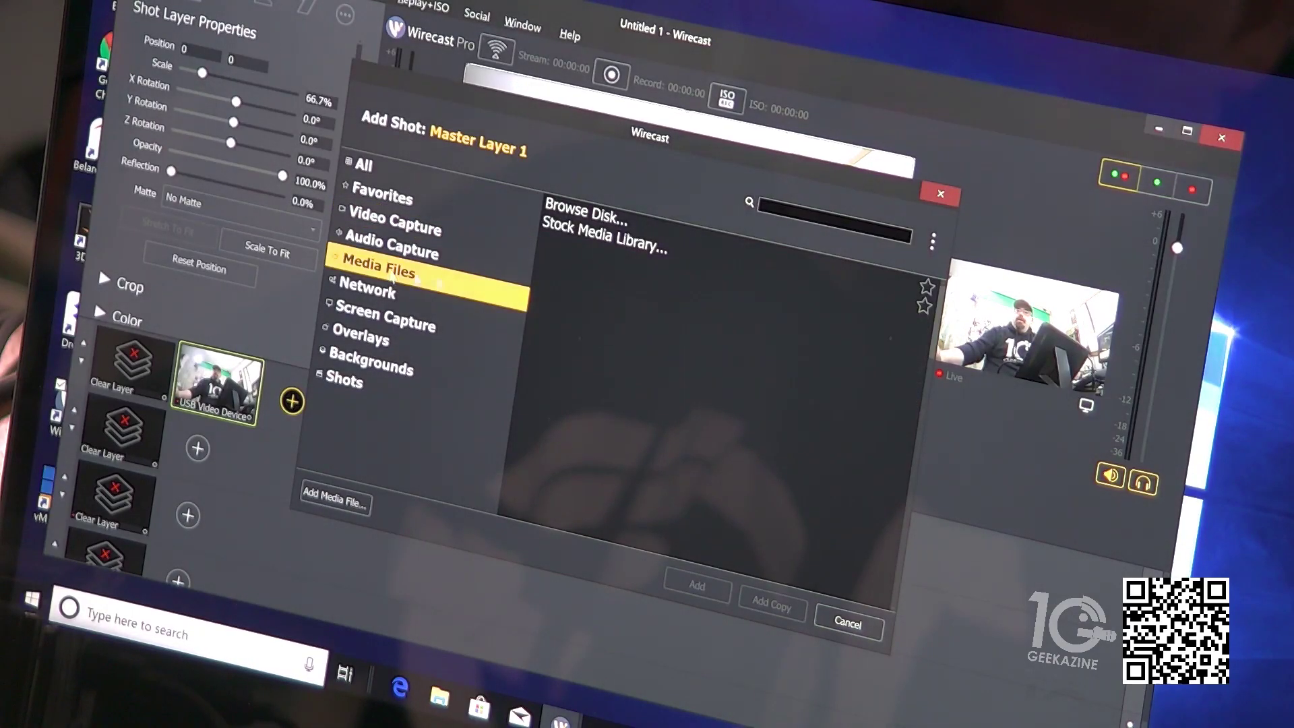
pyautogui.click(594, 240)
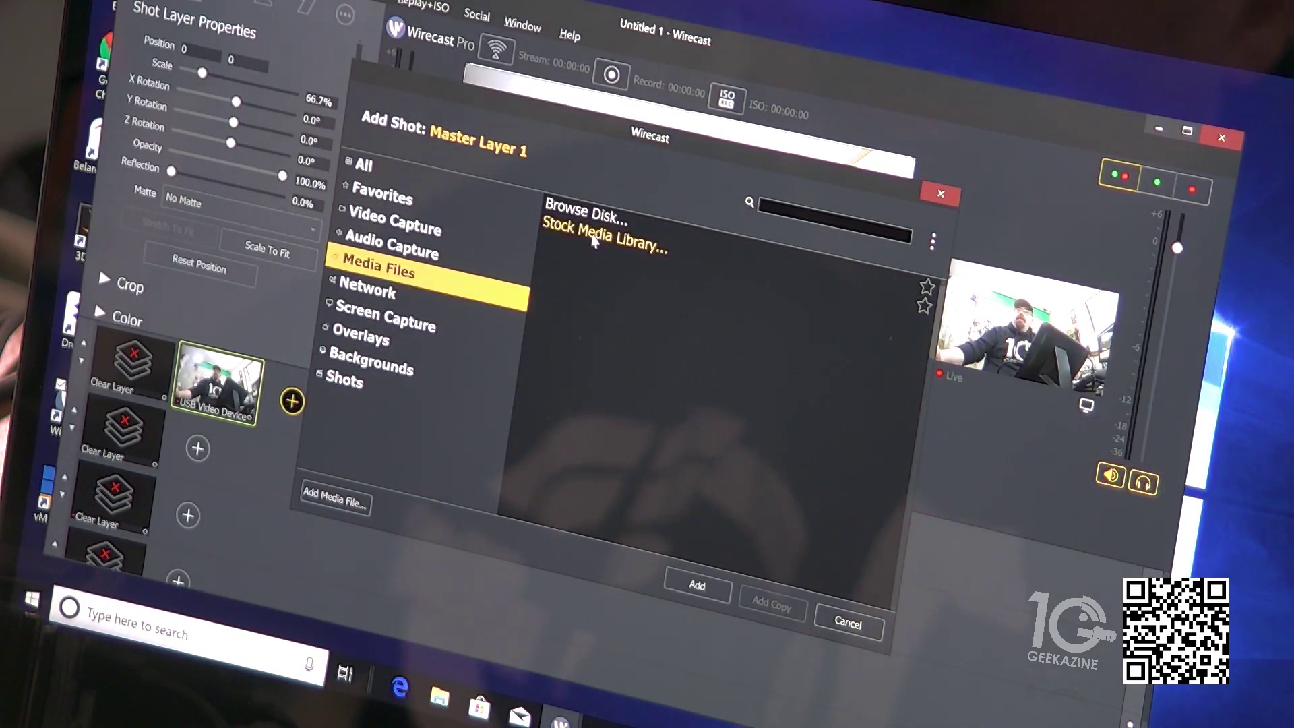
pyautogui.doubleClick(594, 239)
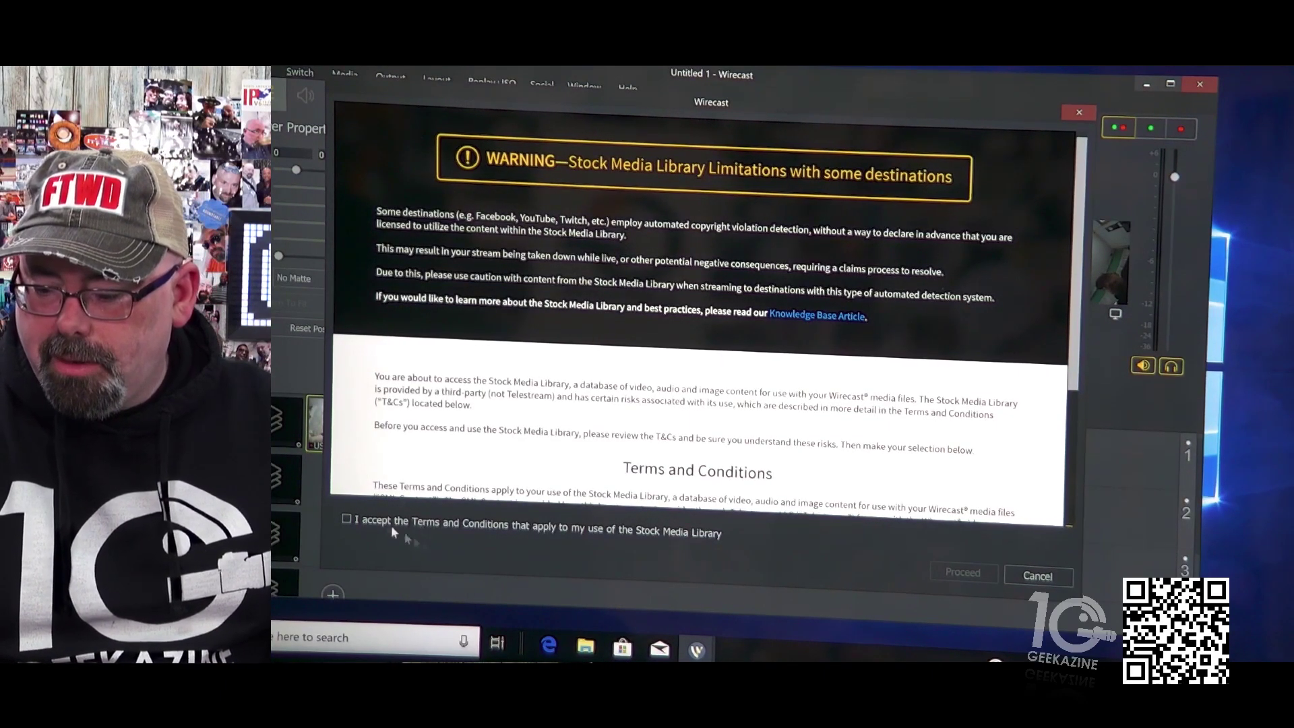
# Step: Tick 'I accept the Terms and Conditions' and proceed into the stock media browser
pyautogui.click(346, 519)
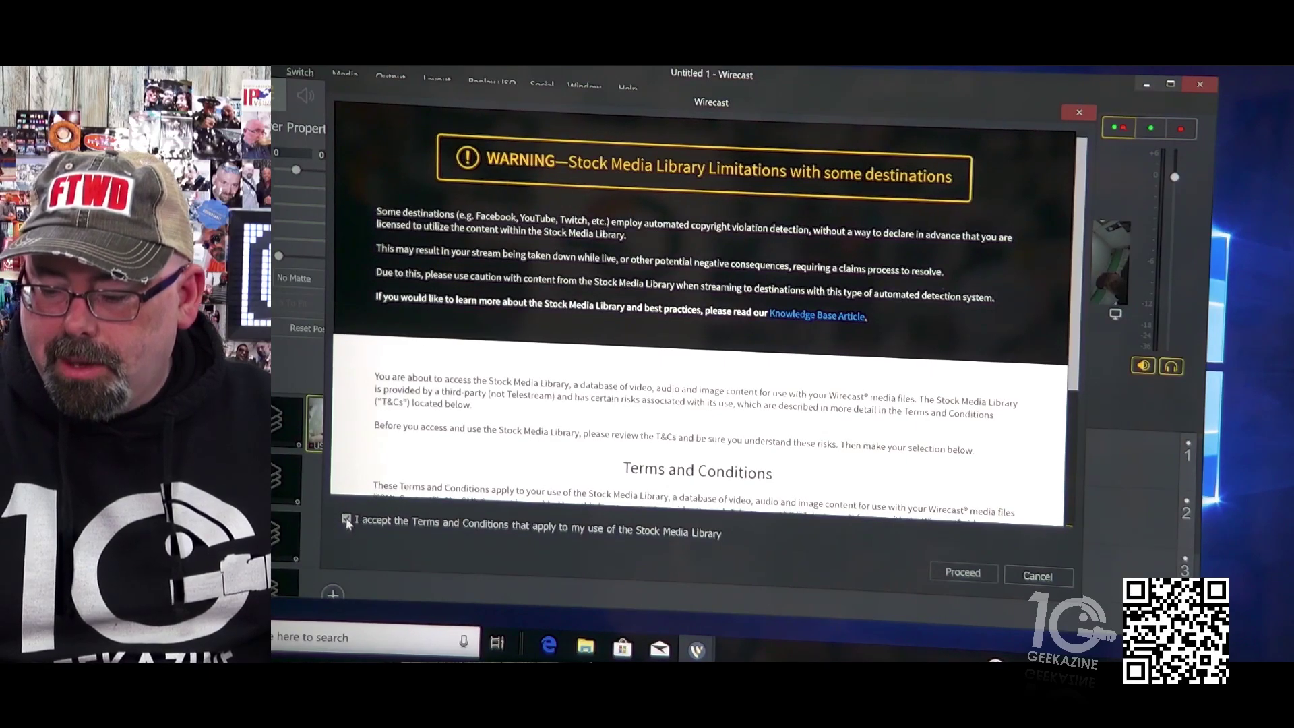
pyautogui.click(969, 575)
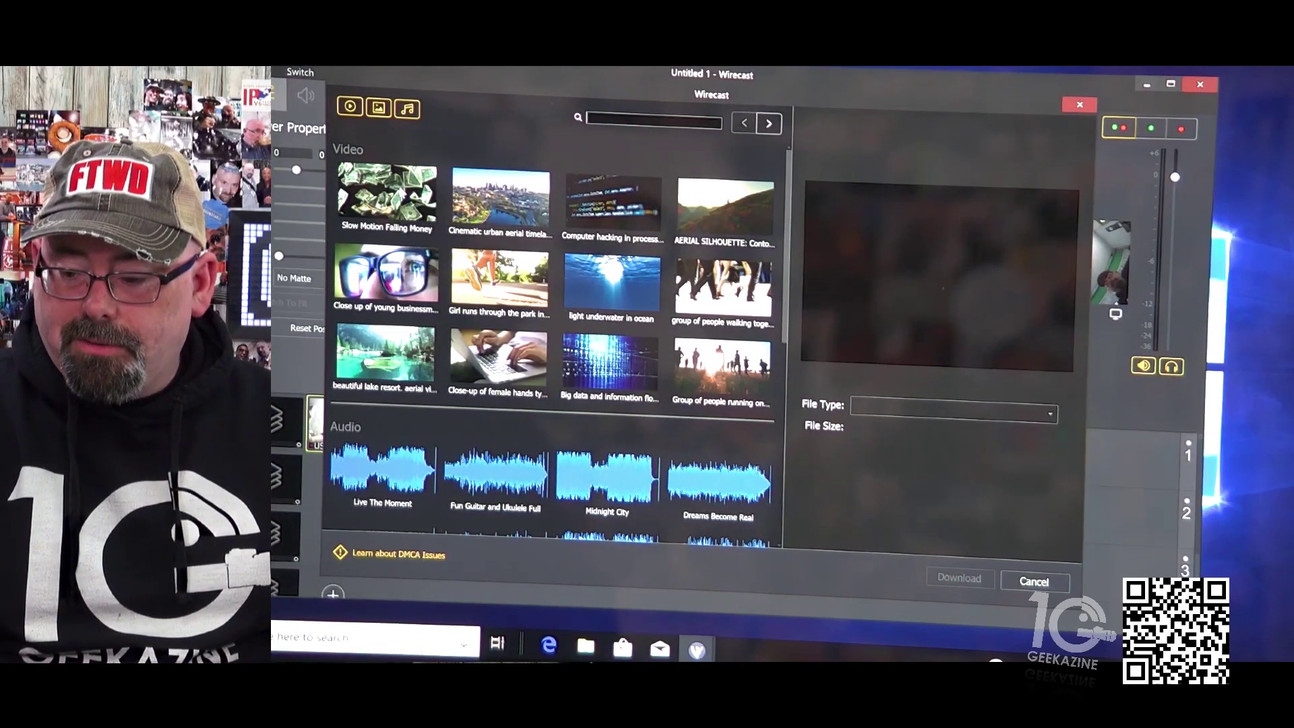
# Step: Preview the 21-second 1920x1080 'Slow Motion Falling Money' MP4 and pause its playback
pyautogui.click(387, 198)
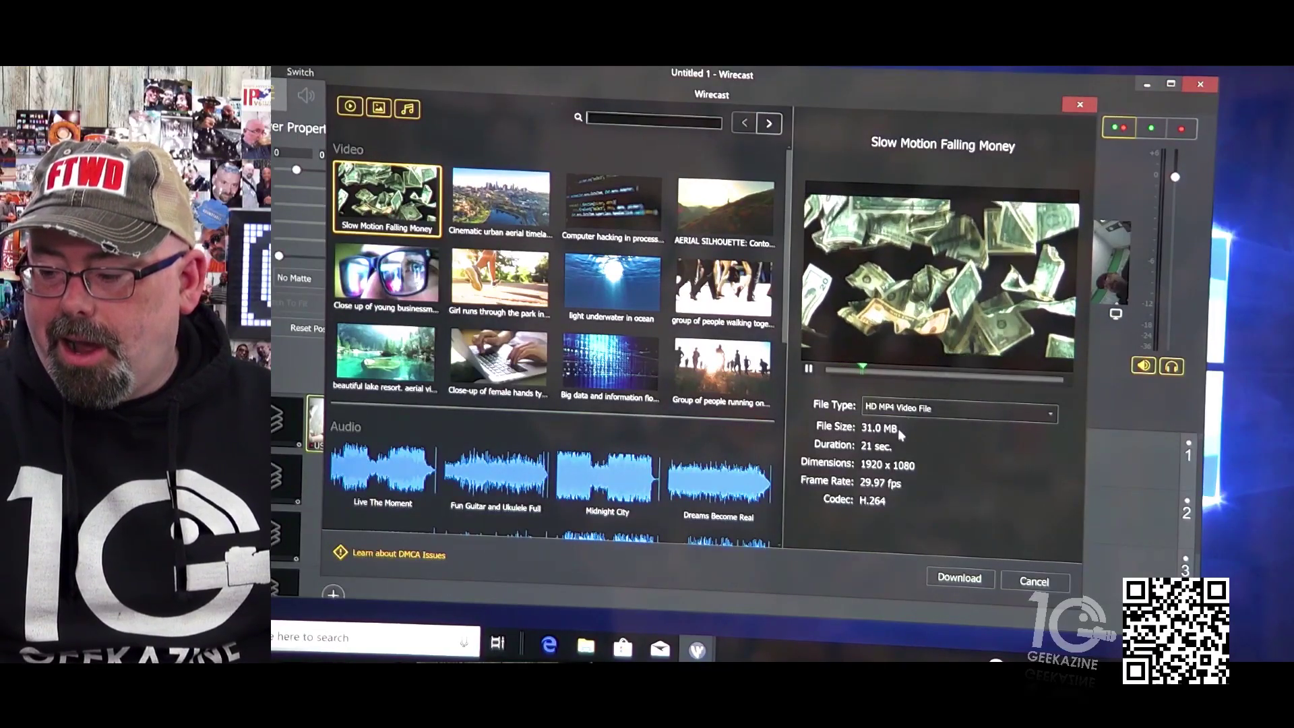
pyautogui.click(809, 370)
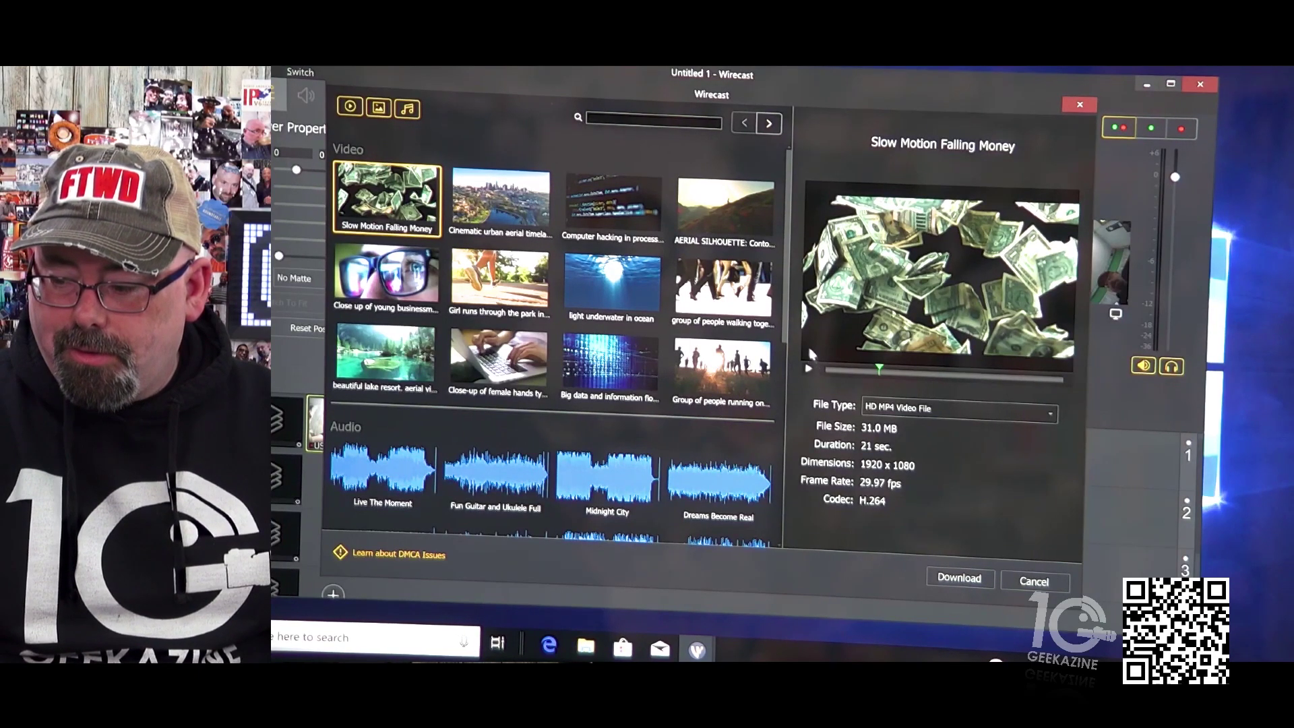
pyautogui.moveTo(790, 337); pyautogui.dragTo(784, 449)
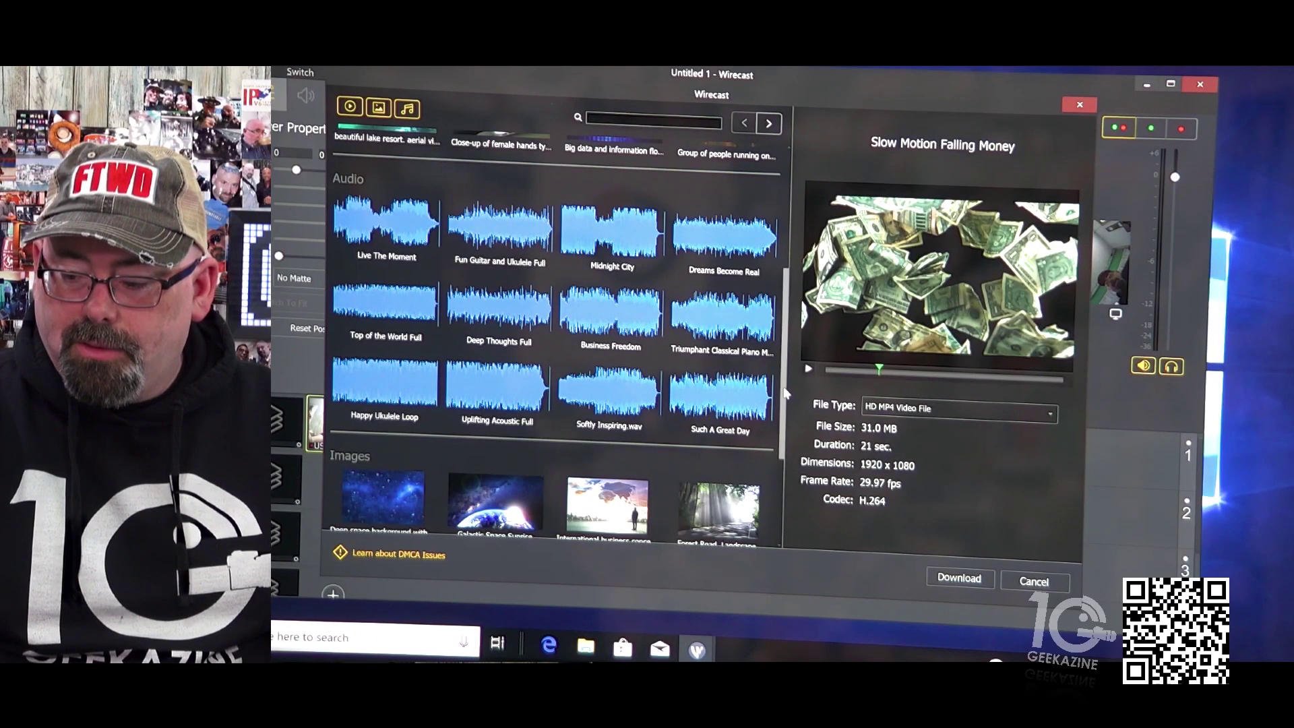
# Step: Scroll the stock library past the Audio rows down to the Images section
pyautogui.moveTo(782, 392); pyautogui.dragTo(785, 413)
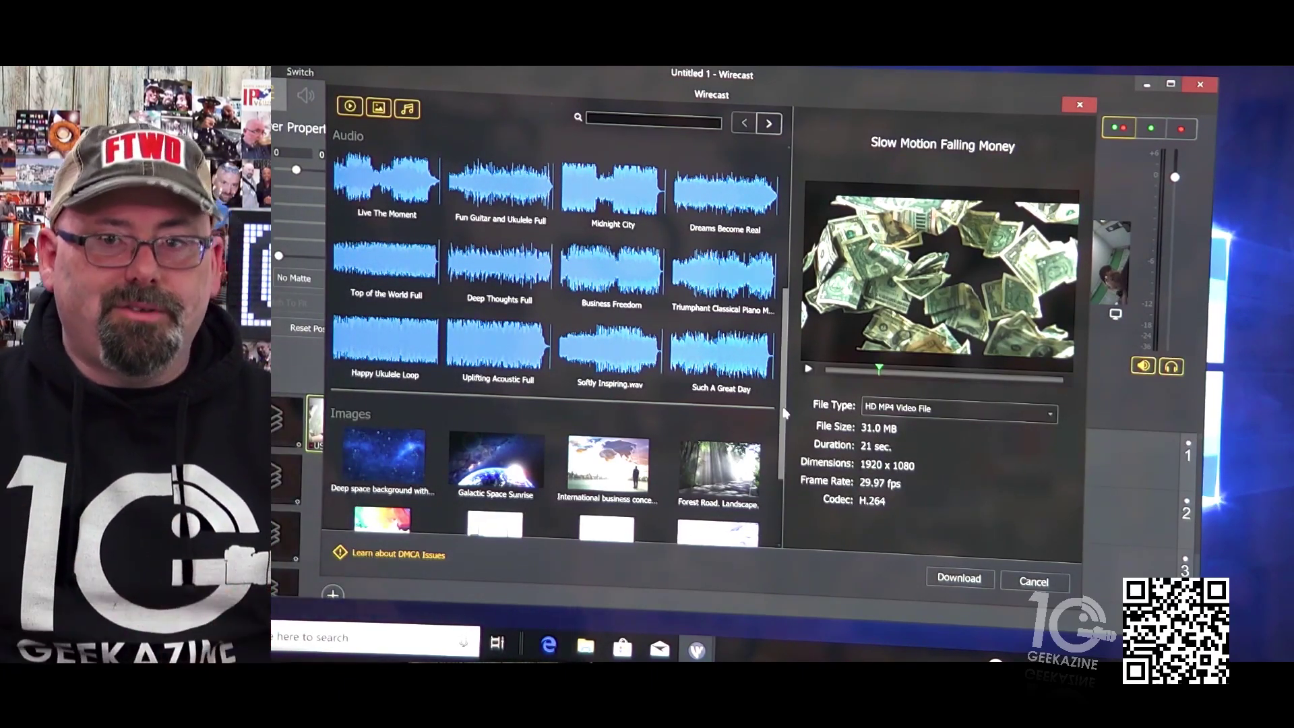
pyautogui.scroll(-3, 673, 415)
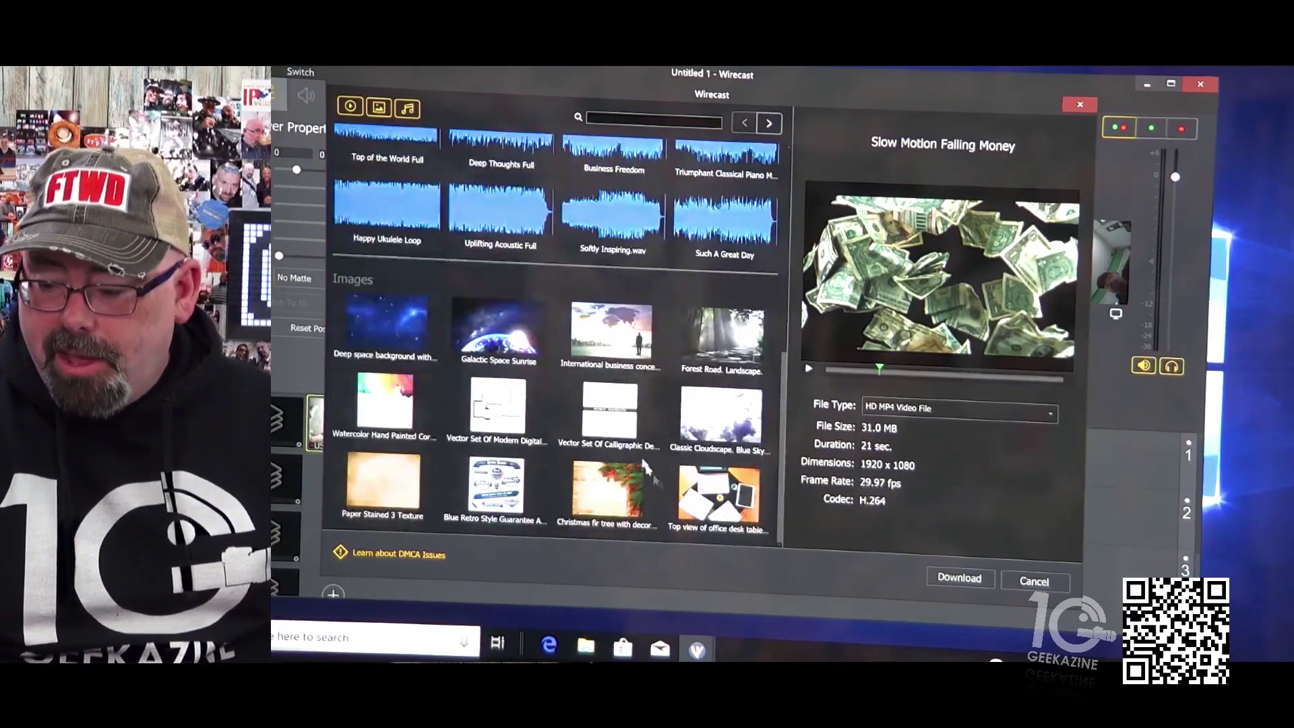
# Step: Preview the 3000x3000 Blue Retro Style Guarantee label image and download it as a new shot
pyautogui.click(496, 485)
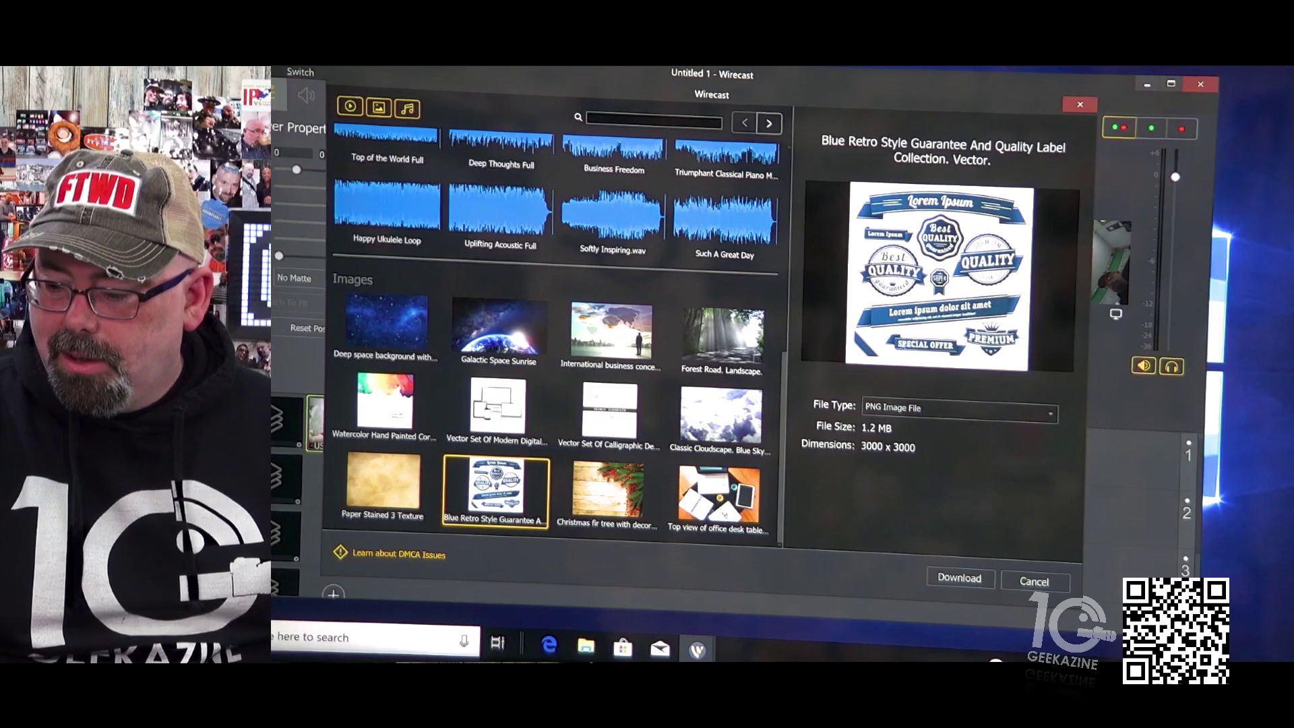
pyautogui.click(960, 577)
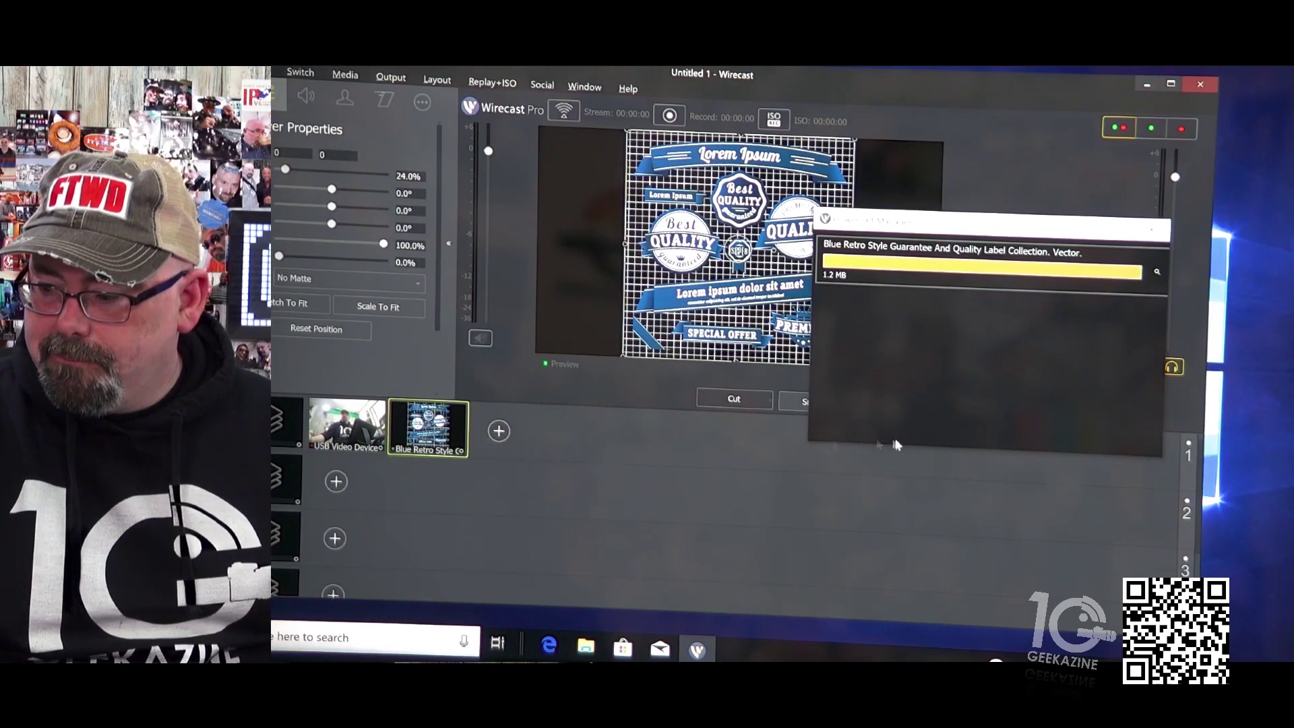
# Step: Close the download window, inspect the retro label layer and nudge it toward the lower right
pyautogui.click(1157, 232)
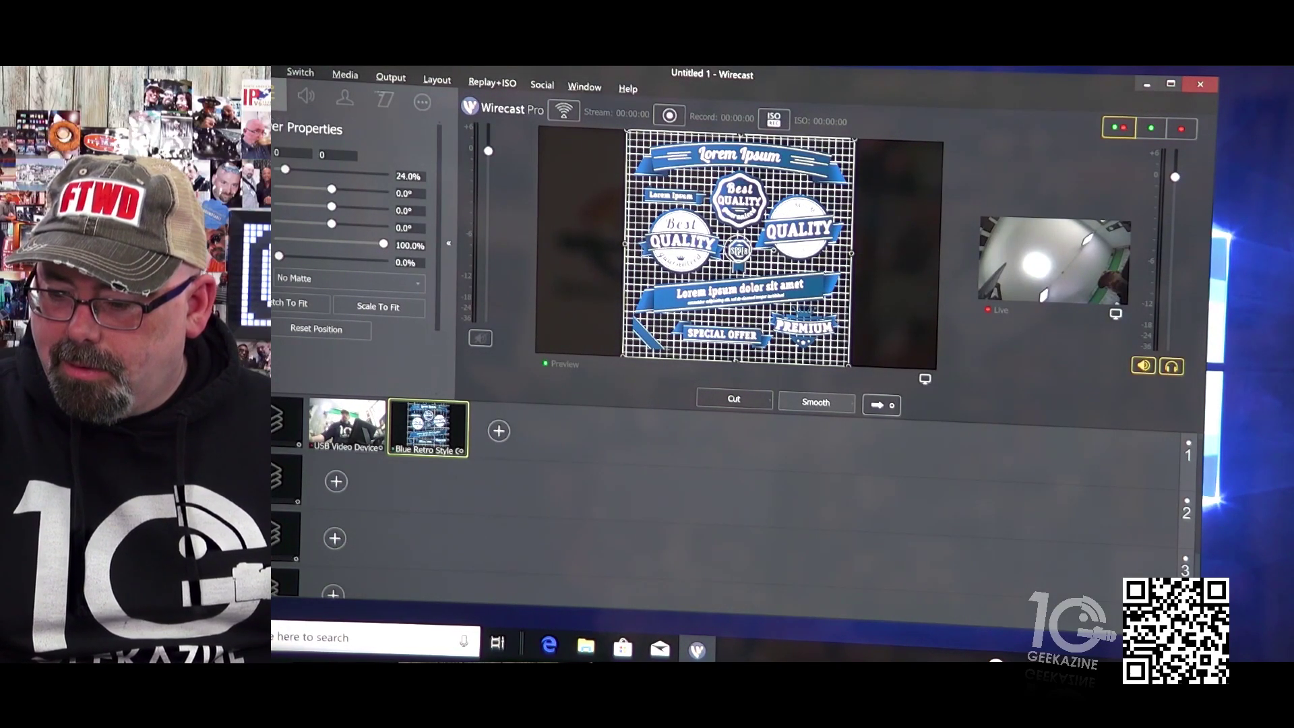
pyautogui.click(278, 95)
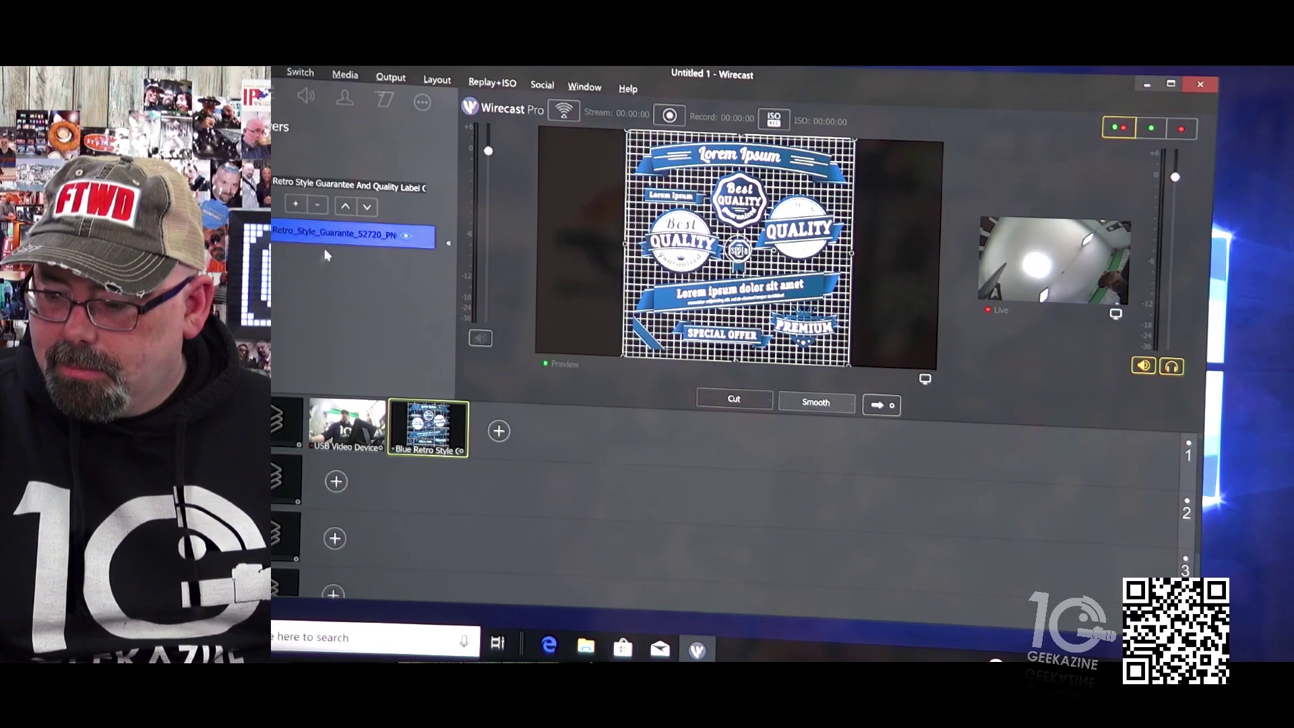
pyautogui.doubleClick(347, 233)
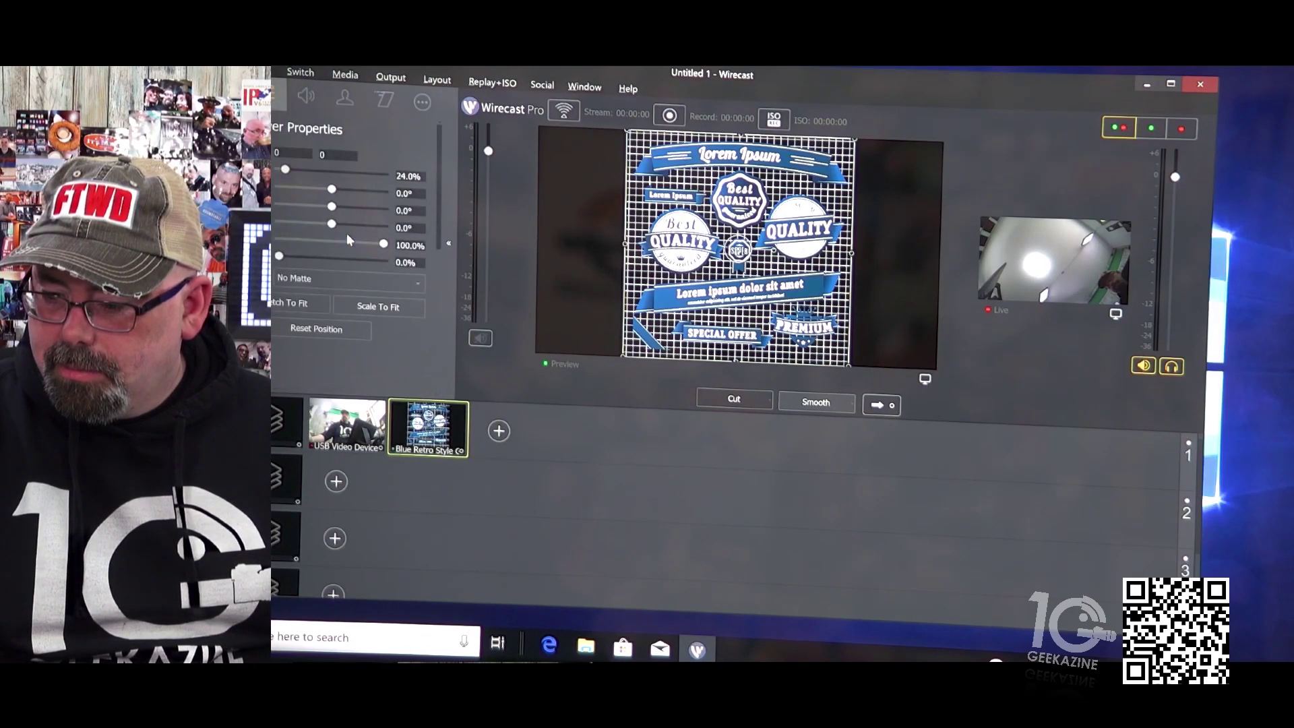
pyautogui.click(422, 101)
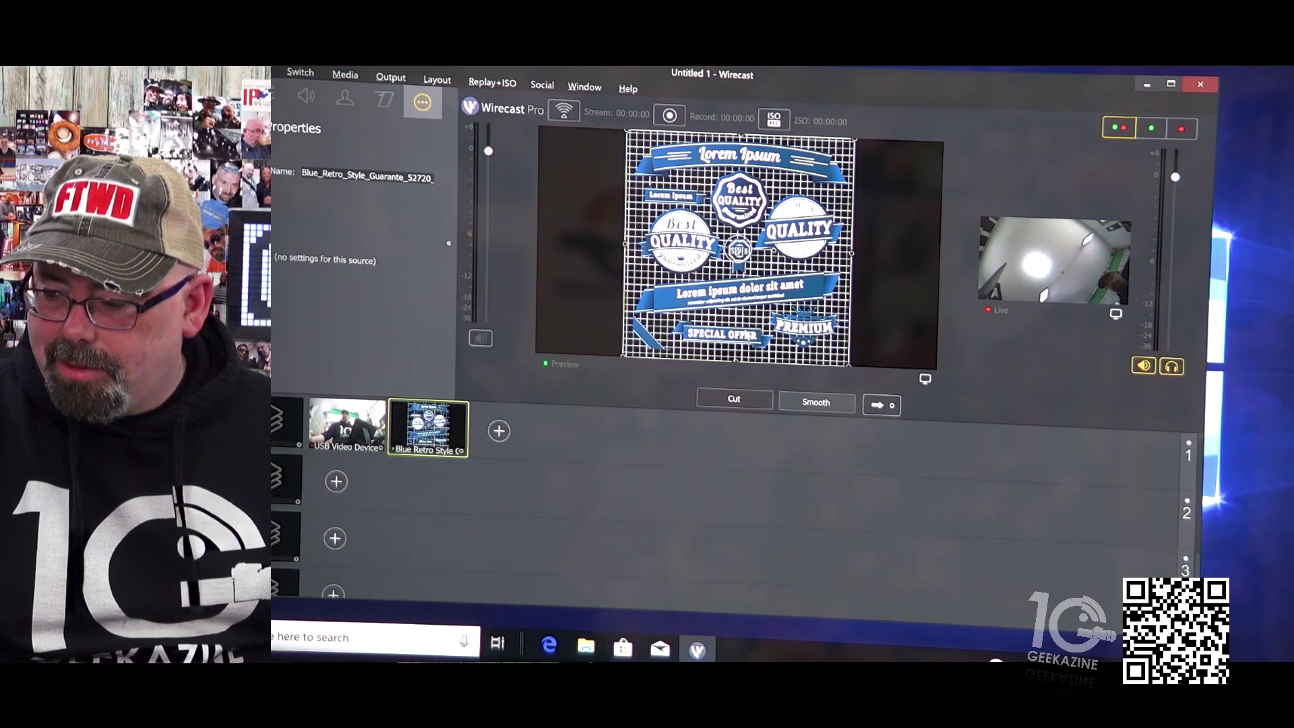
pyautogui.moveTo(732, 272); pyautogui.dragTo(740, 296)
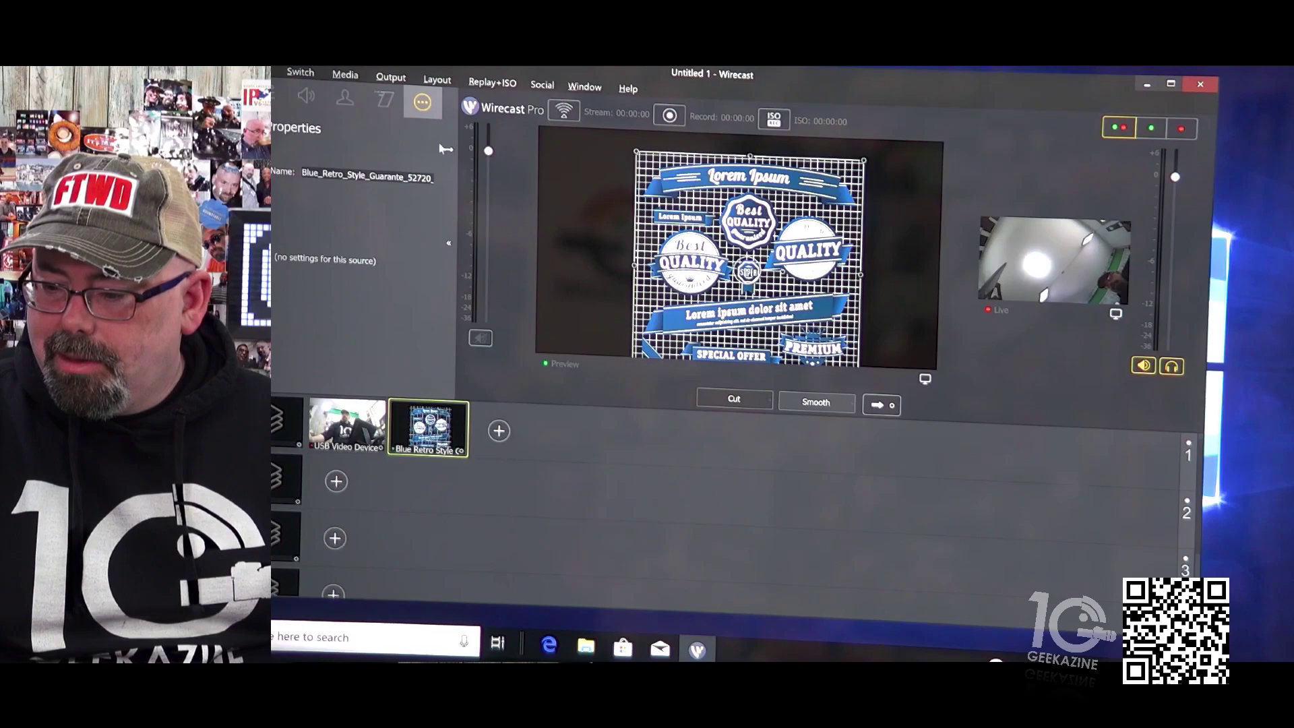
# Step: Check the shot's Transition, Key, Audio and Layer Properties settings, ending on the Layers list
pyautogui.click(386, 98)
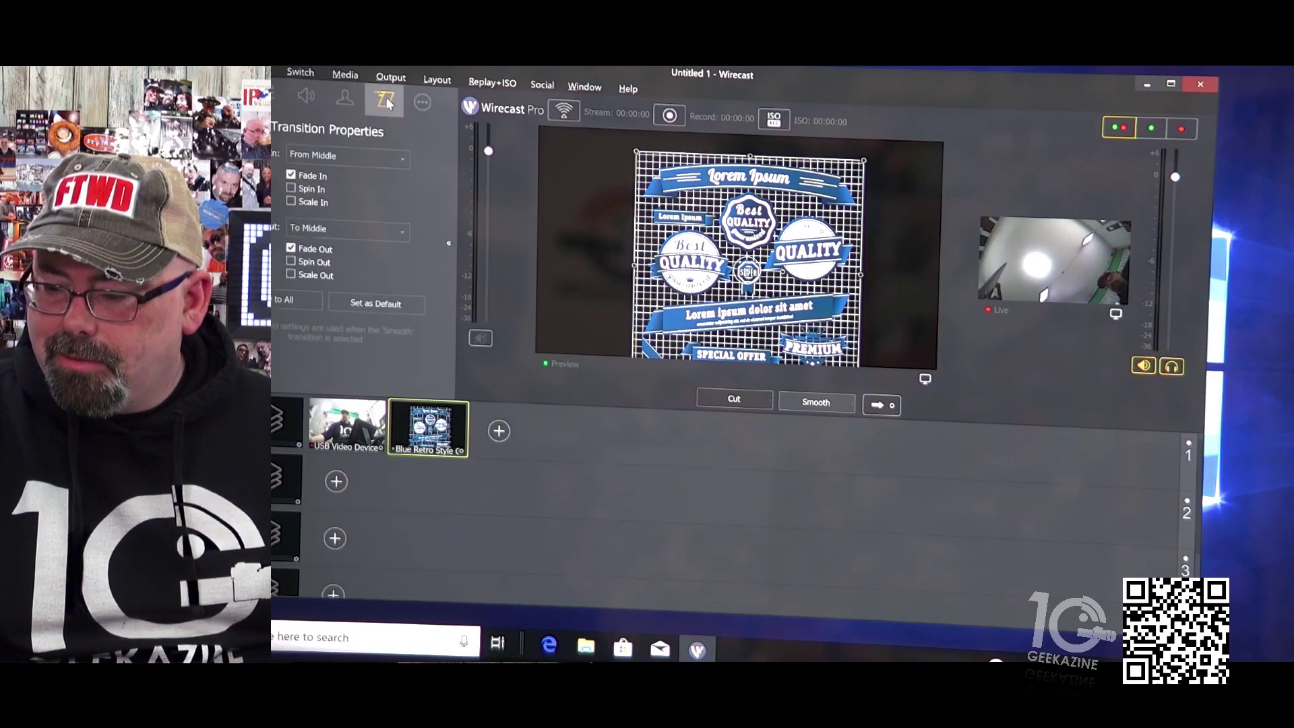
pyautogui.click(349, 98)
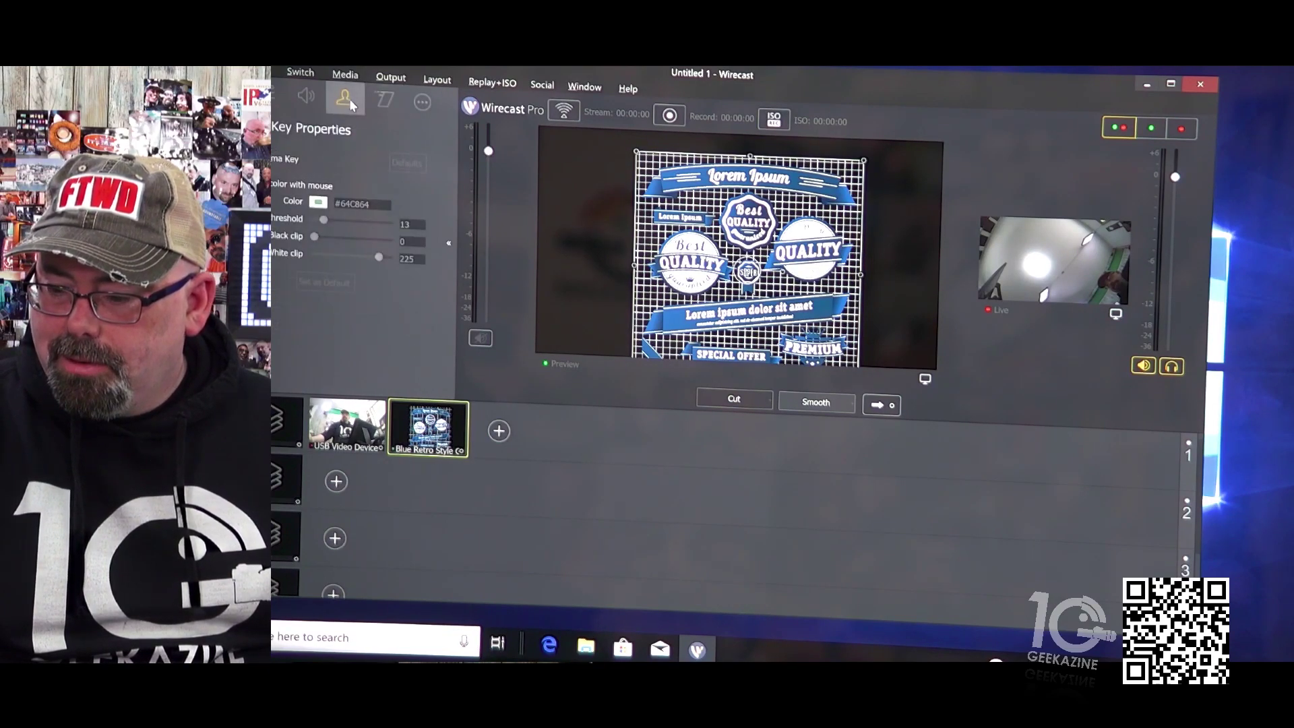
pyautogui.click(305, 94)
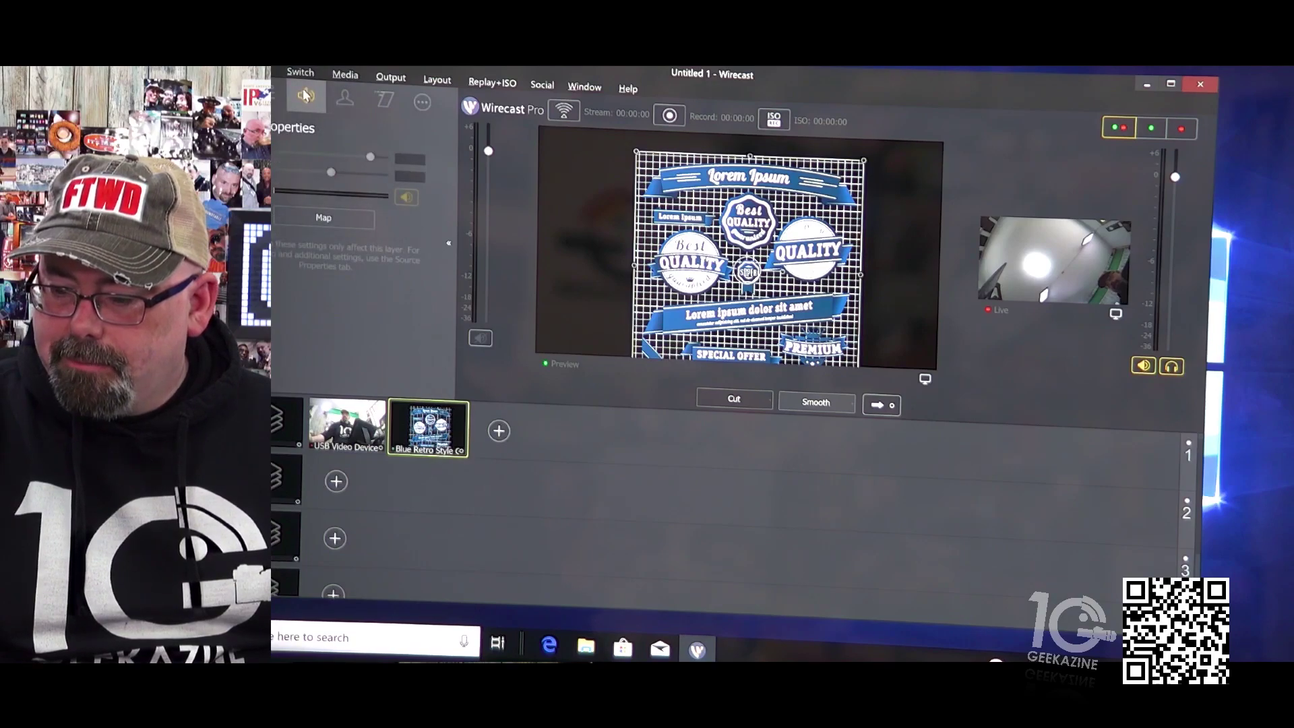
pyautogui.click(272, 97)
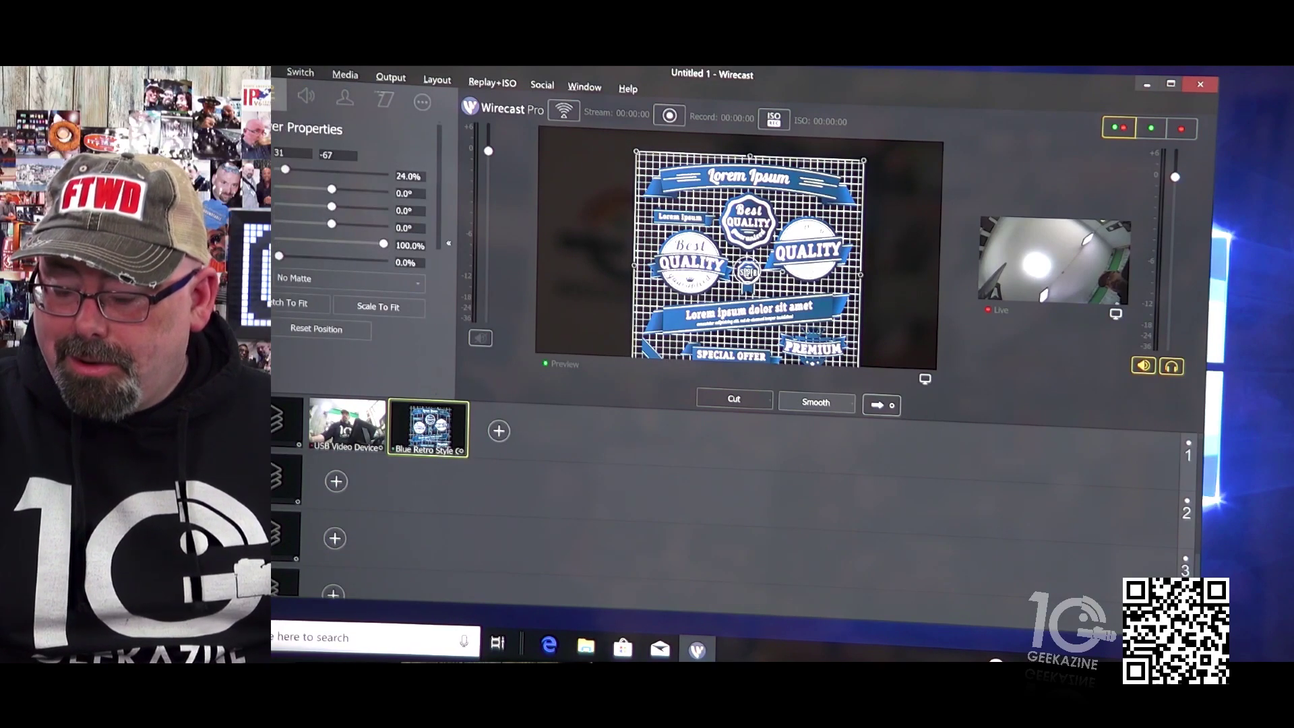
pyautogui.click(269, 97)
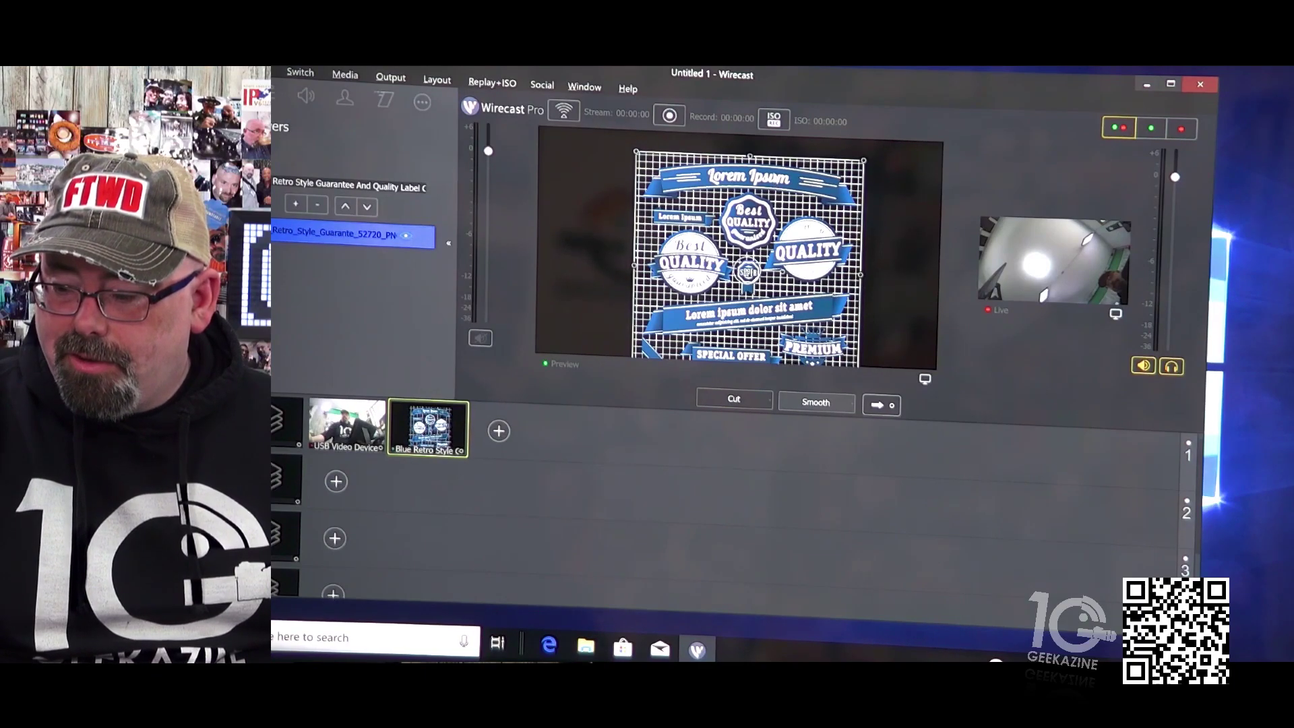
# Step: Reposition the retro label graphic in the preview, then remove its layer from the shot
pyautogui.moveTo(748, 177); pyautogui.dragTo(727, 321)
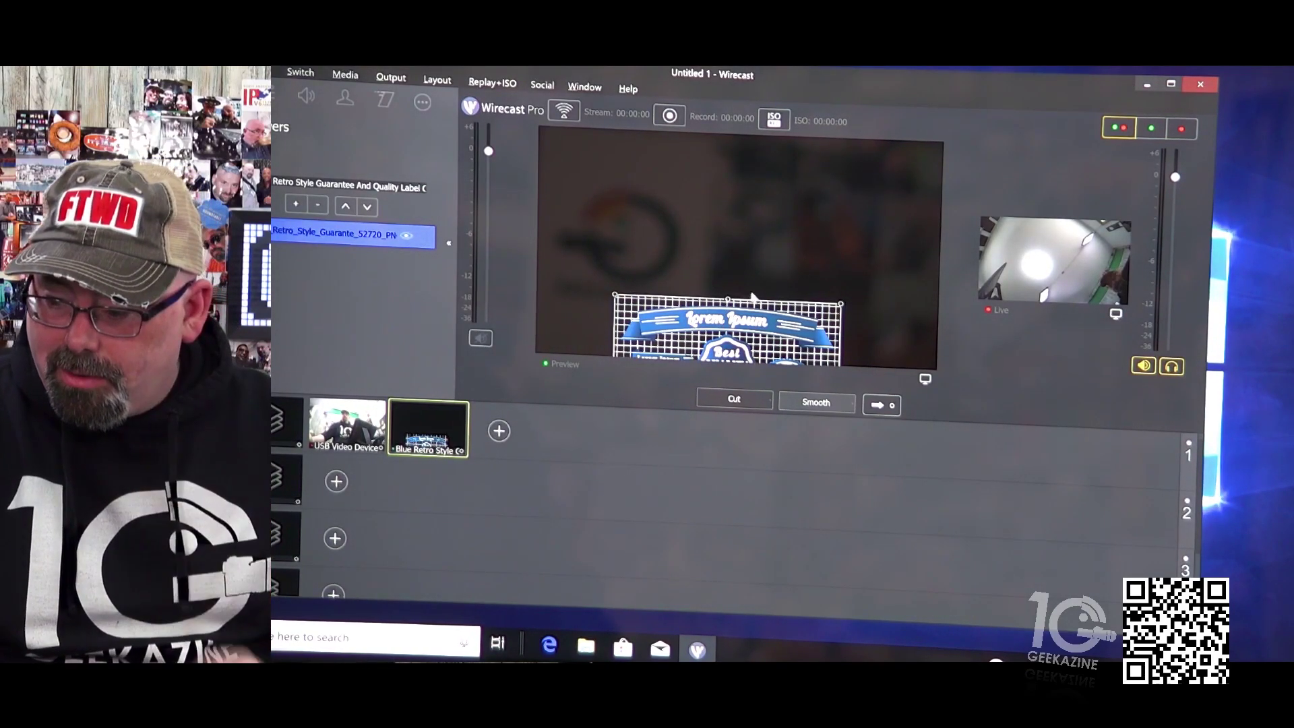
pyautogui.moveTo(759, 335); pyautogui.dragTo(797, 182)
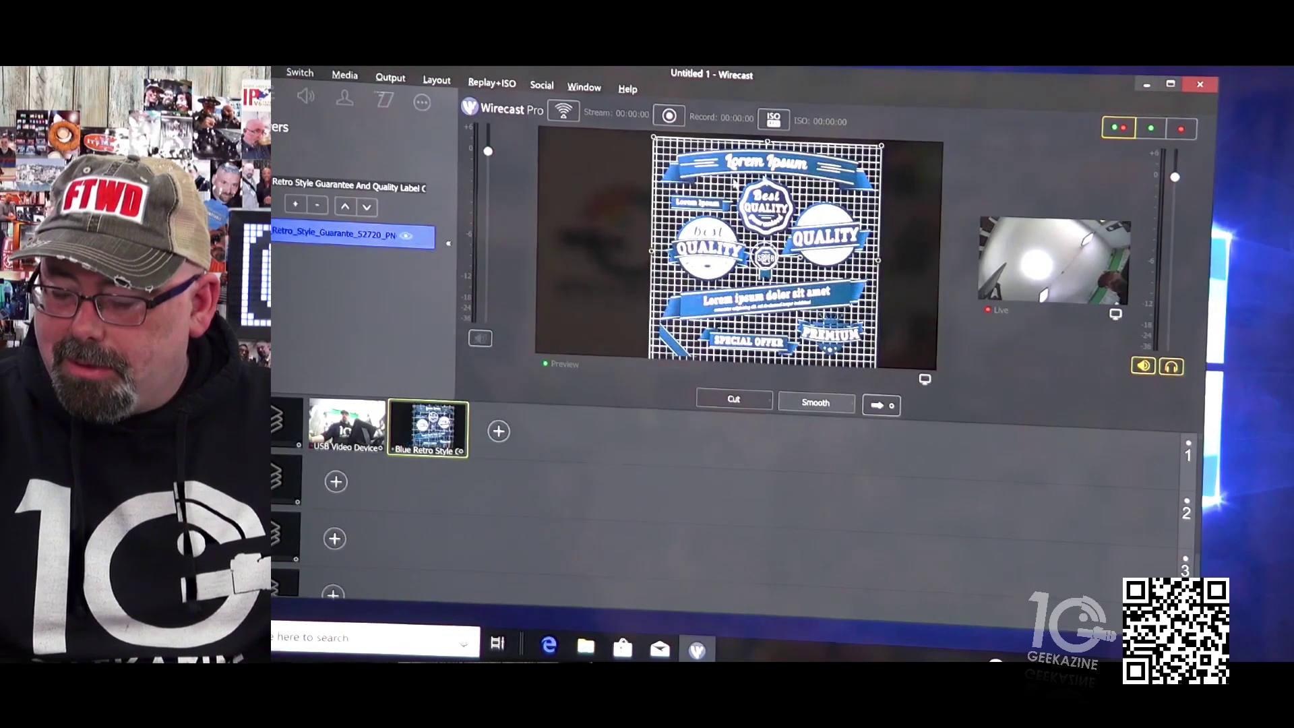
pyautogui.click(318, 208)
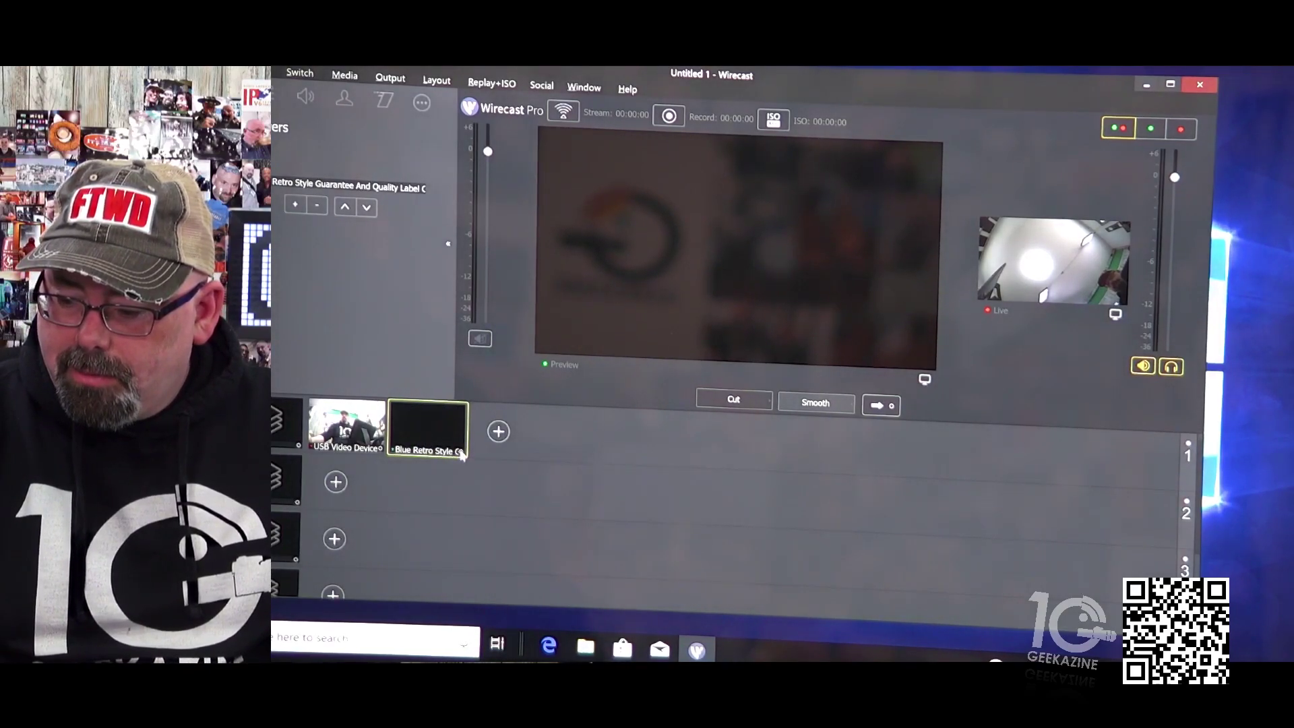
# Step: Delete the Blue Retro Style shot and start adding a new shot to Master Layer 1
pyautogui.rightClick(462, 460)
pyautogui.click(485, 588)
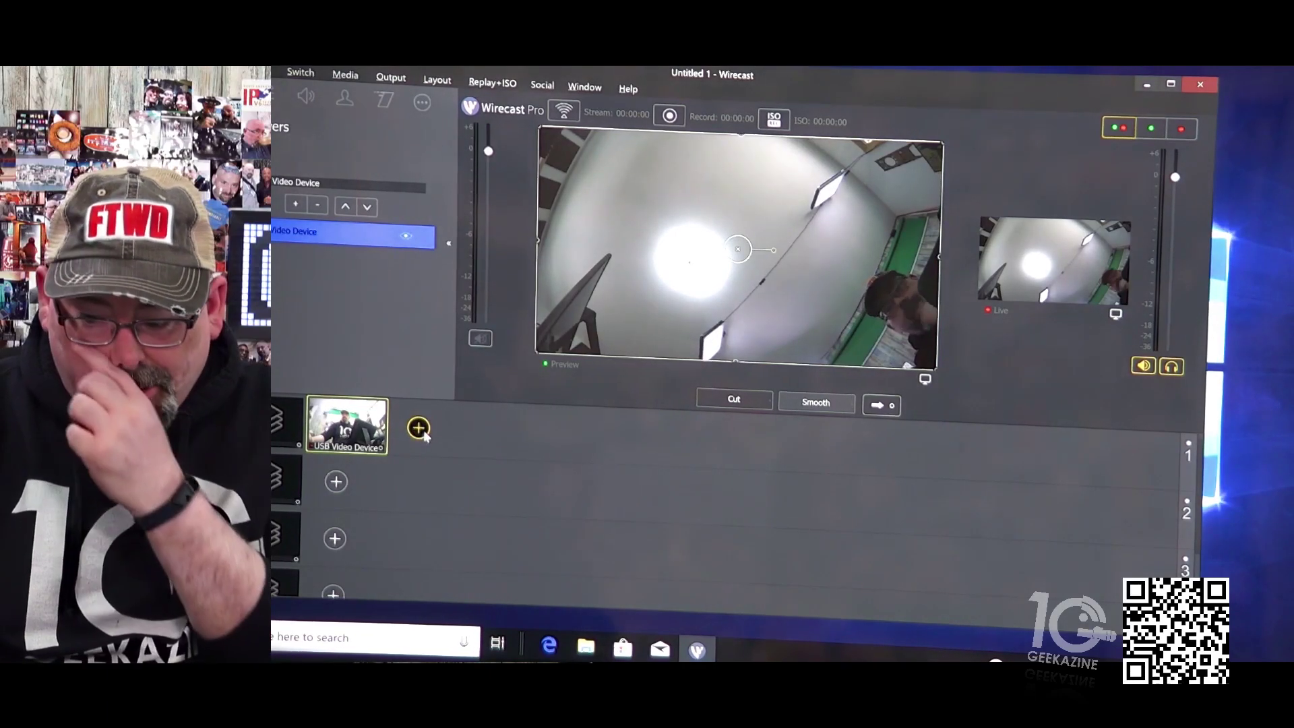
pyautogui.click(418, 428)
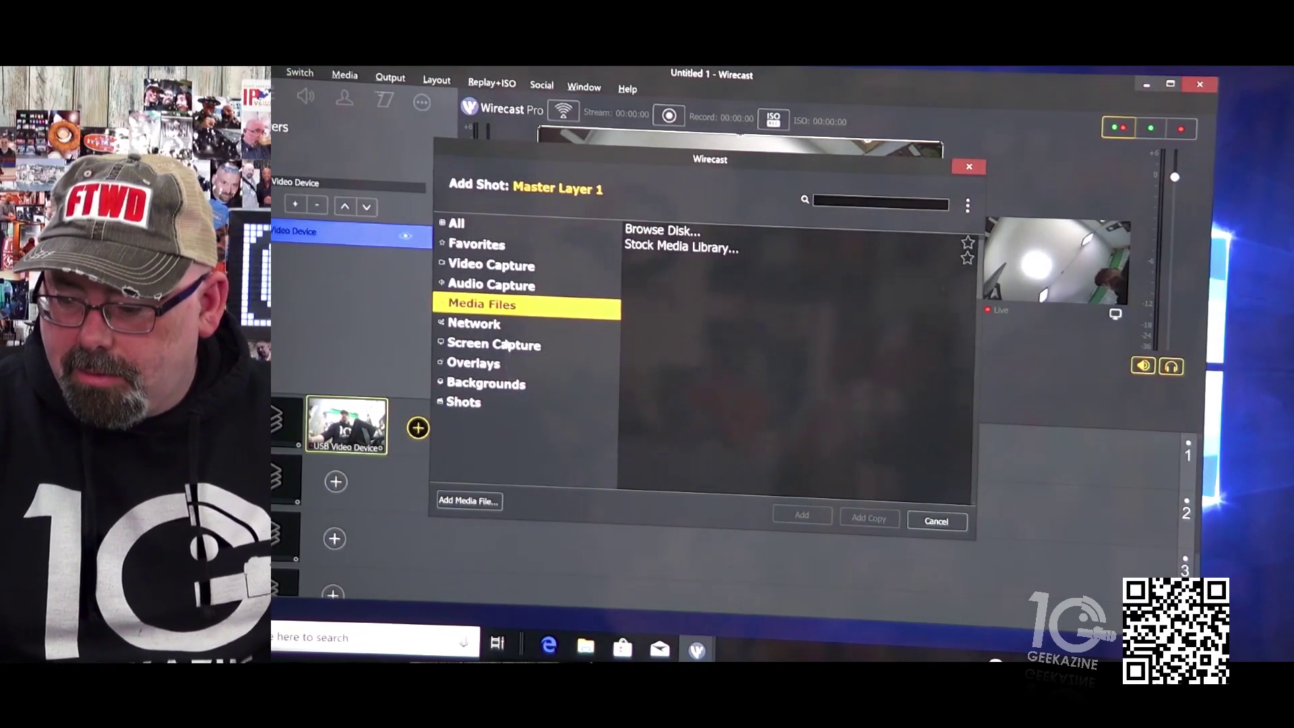
pyautogui.click(475, 367)
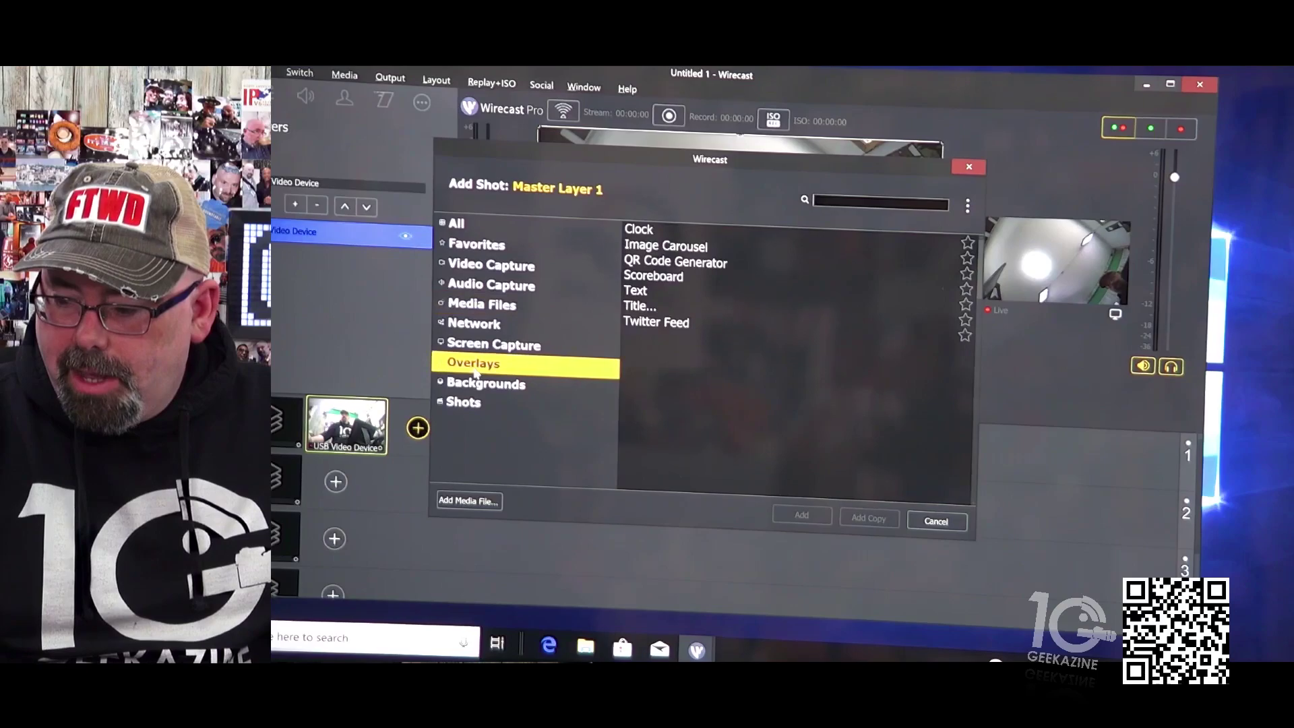
pyautogui.doubleClick(635, 307)
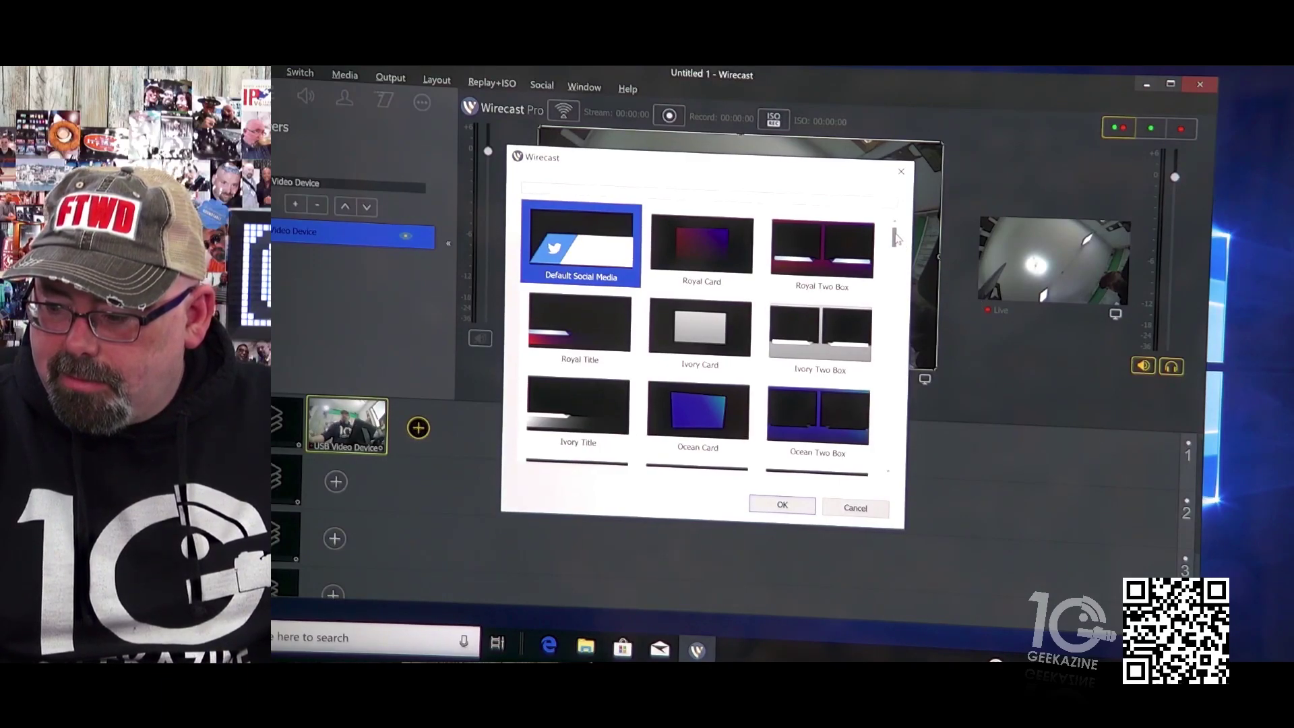
pyautogui.moveTo(896, 237); pyautogui.dragTo(890, 355)
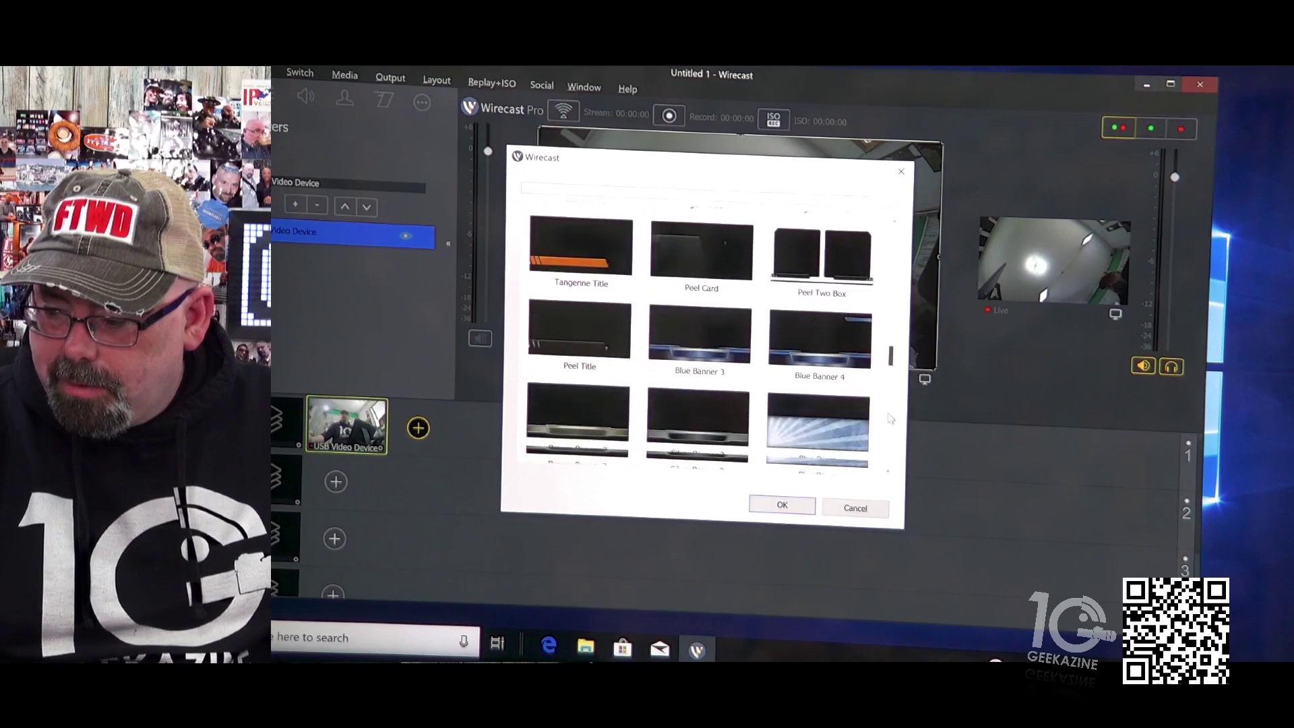
pyautogui.scroll(-3, 890, 418)
pyautogui.scroll(-1, 890, 434)
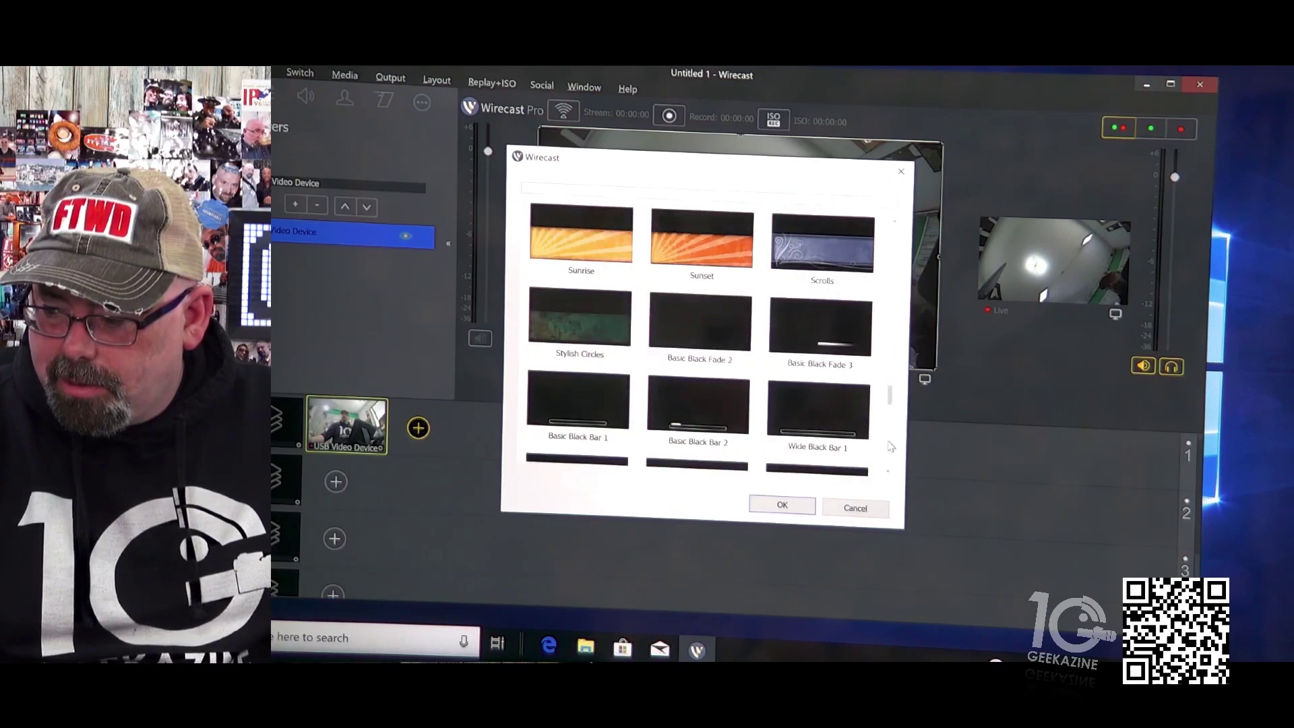
pyautogui.scroll(-3, 891, 446)
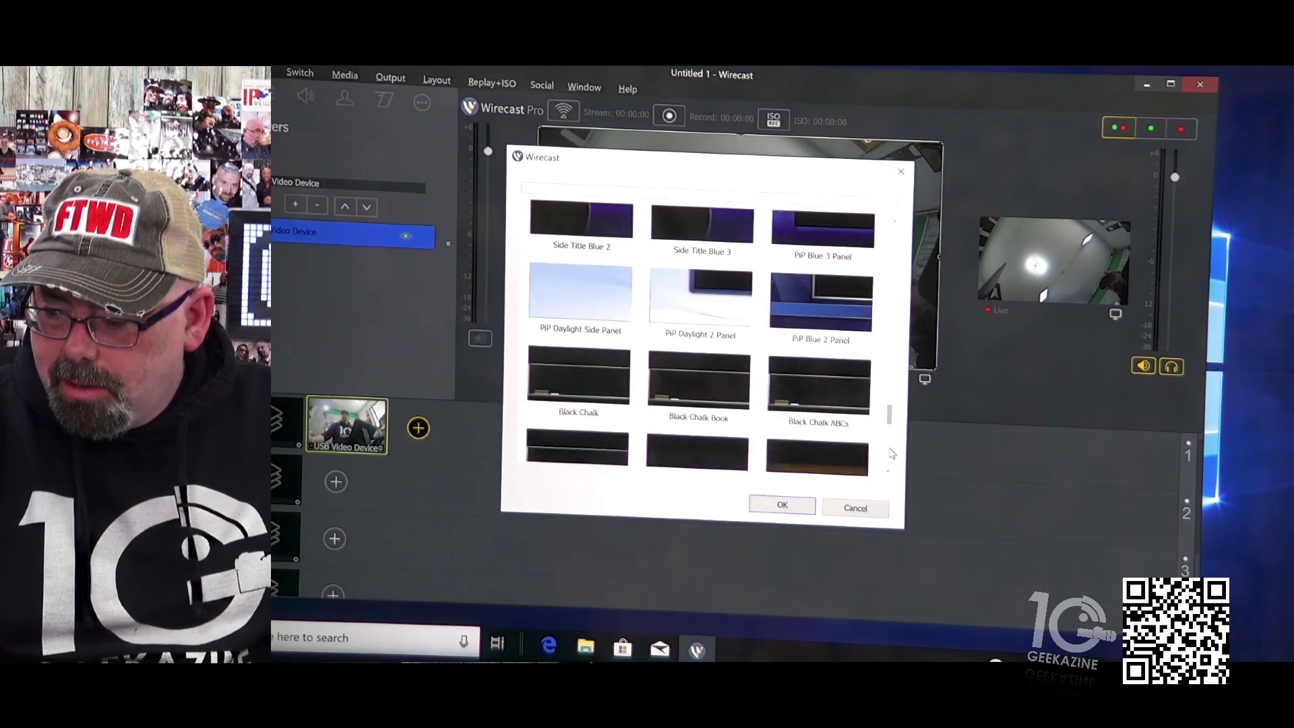
pyautogui.scroll(-3, 892, 453)
pyautogui.scroll(-5, 891, 465)
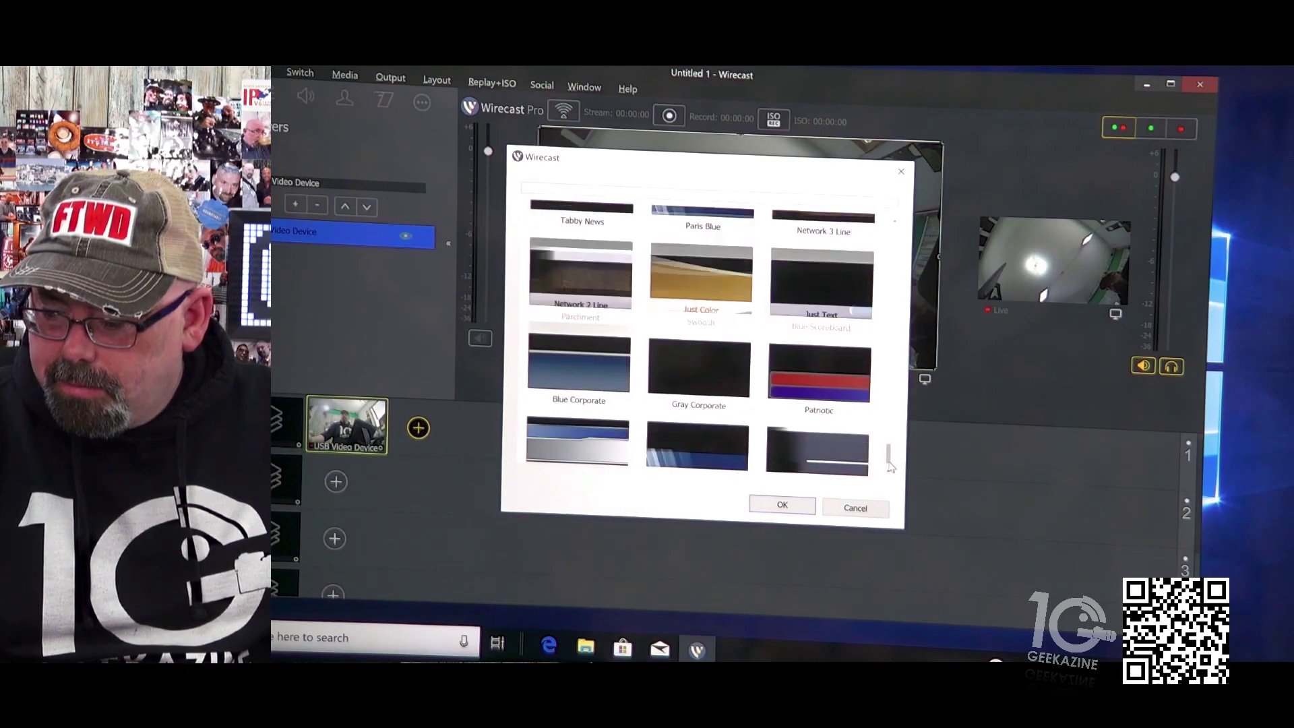
pyautogui.scroll(-1, 890, 472)
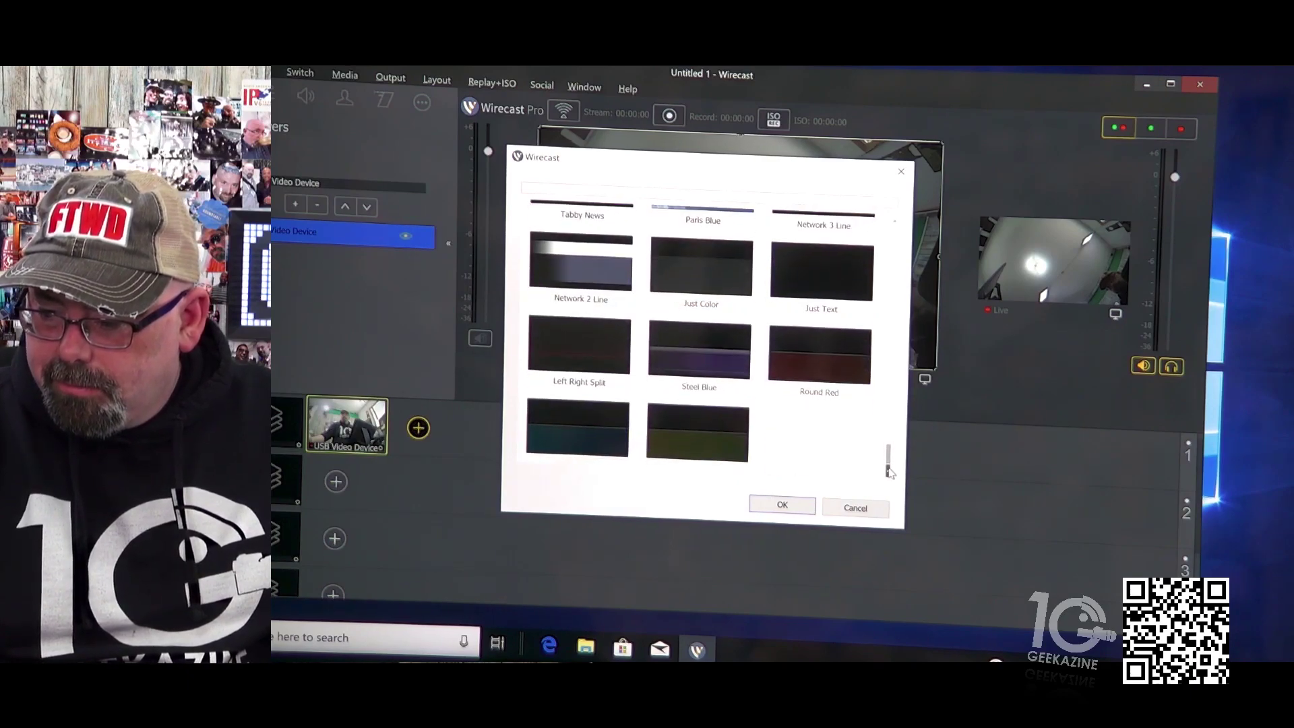
pyautogui.click(872, 514)
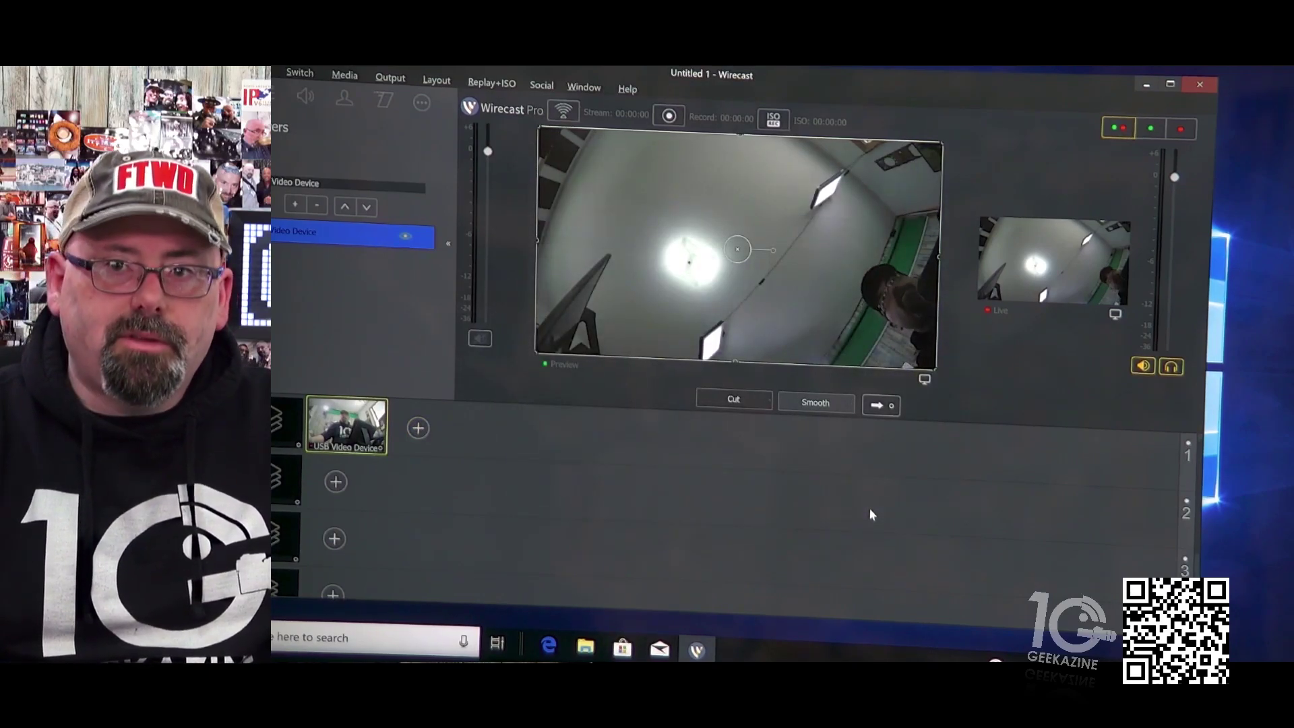